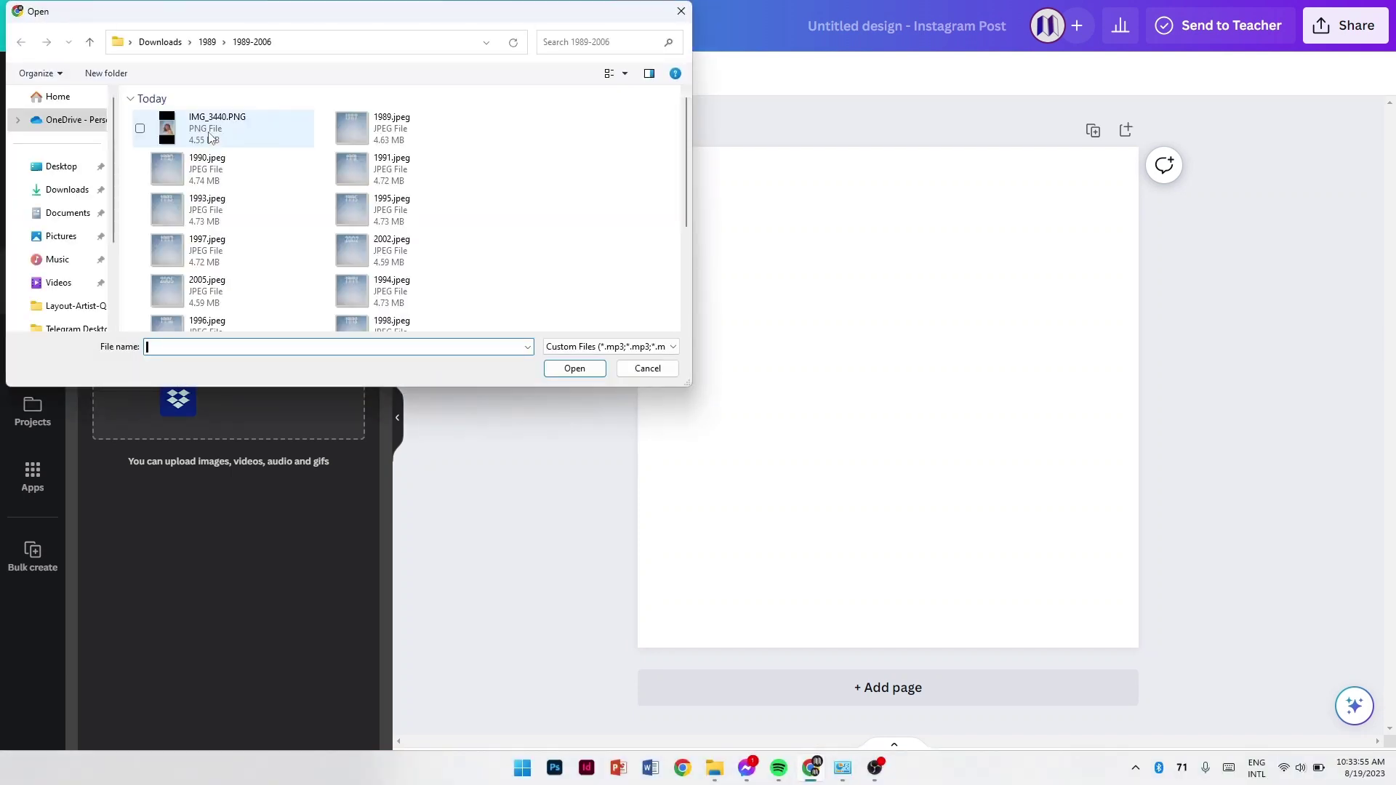
Upload 1989.jpeg from the 1989-2006 folder and the portrait photo of the woman in a red shirt from the 1989 folder.
{"action": "left_click", "coordinate": [365, 127]}
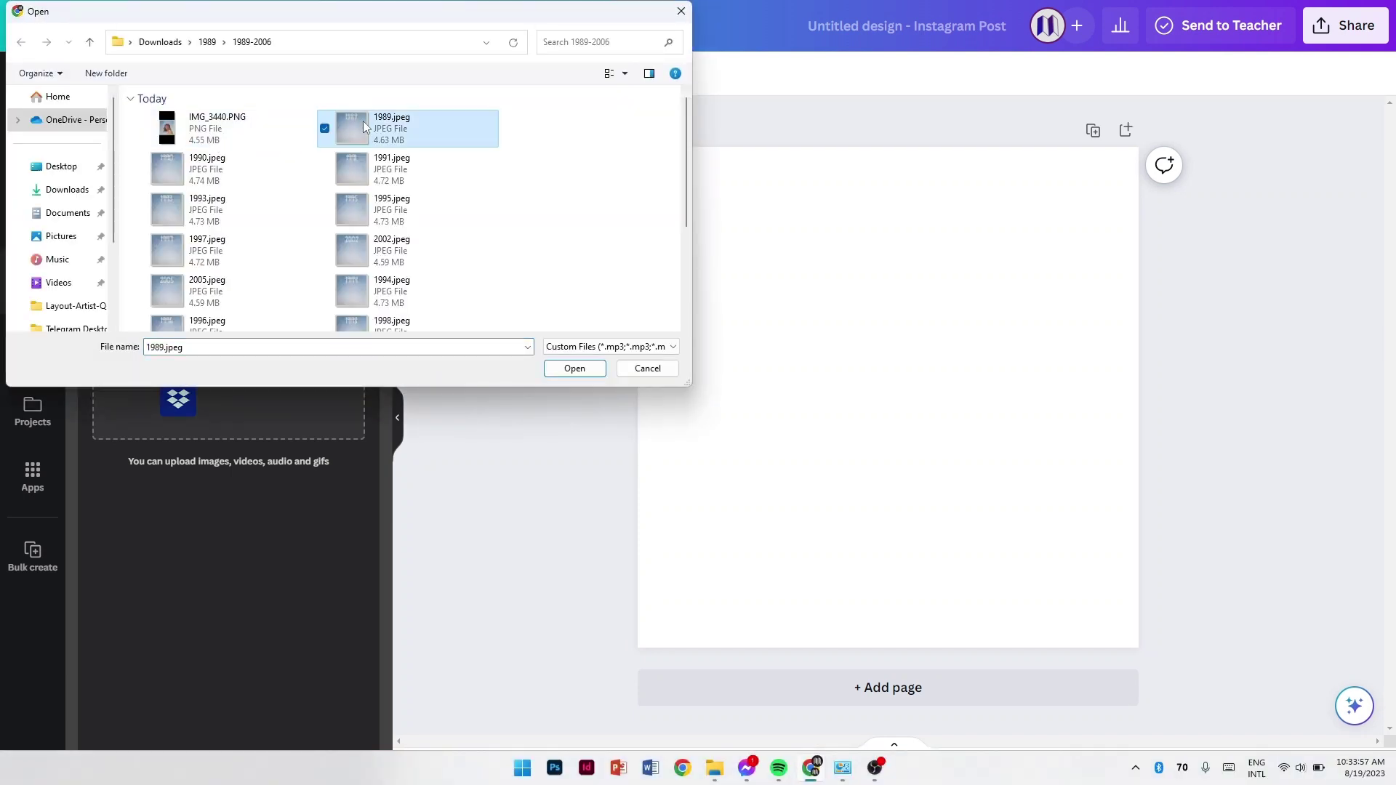
{"action": "left_click", "coordinate": [573, 369]}
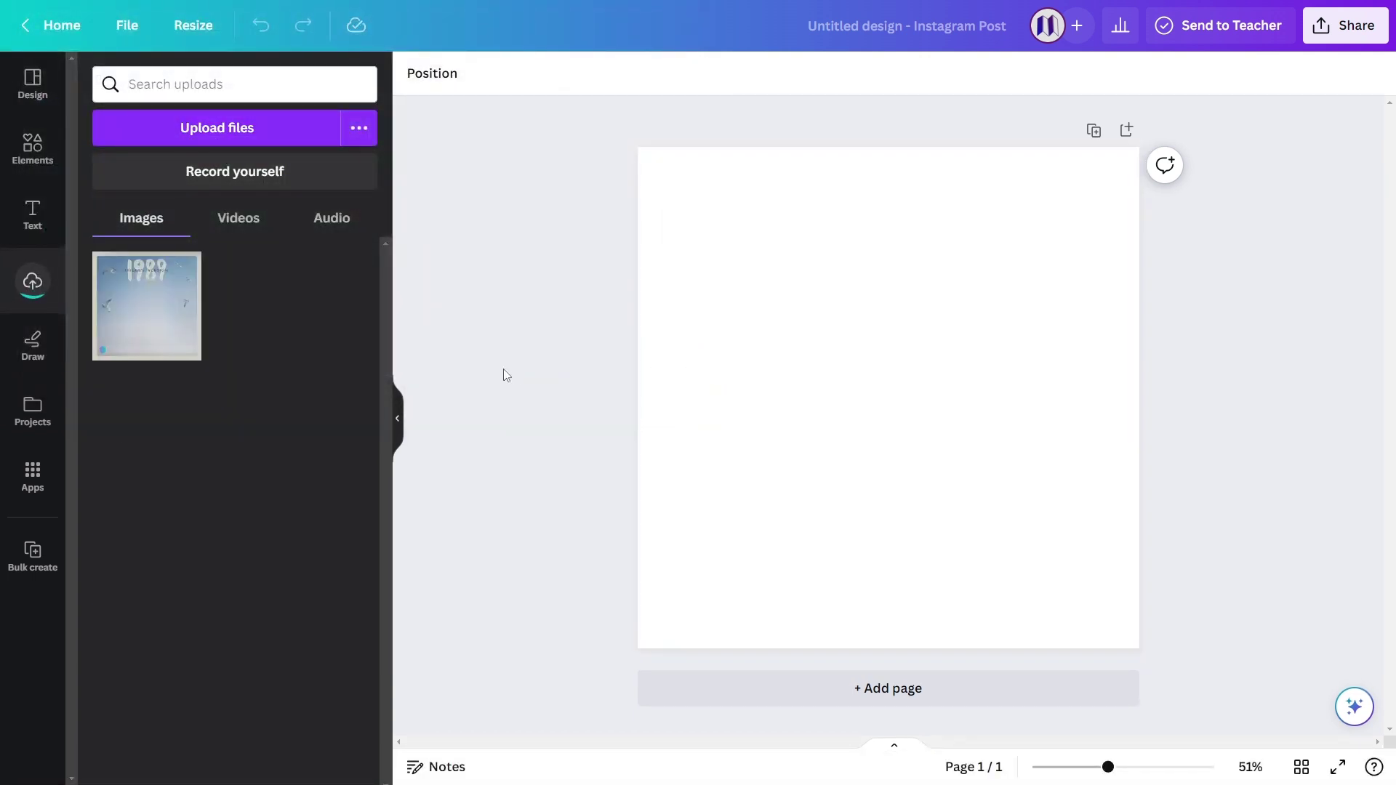
{"action": "left_click", "coordinate": [264, 130]}
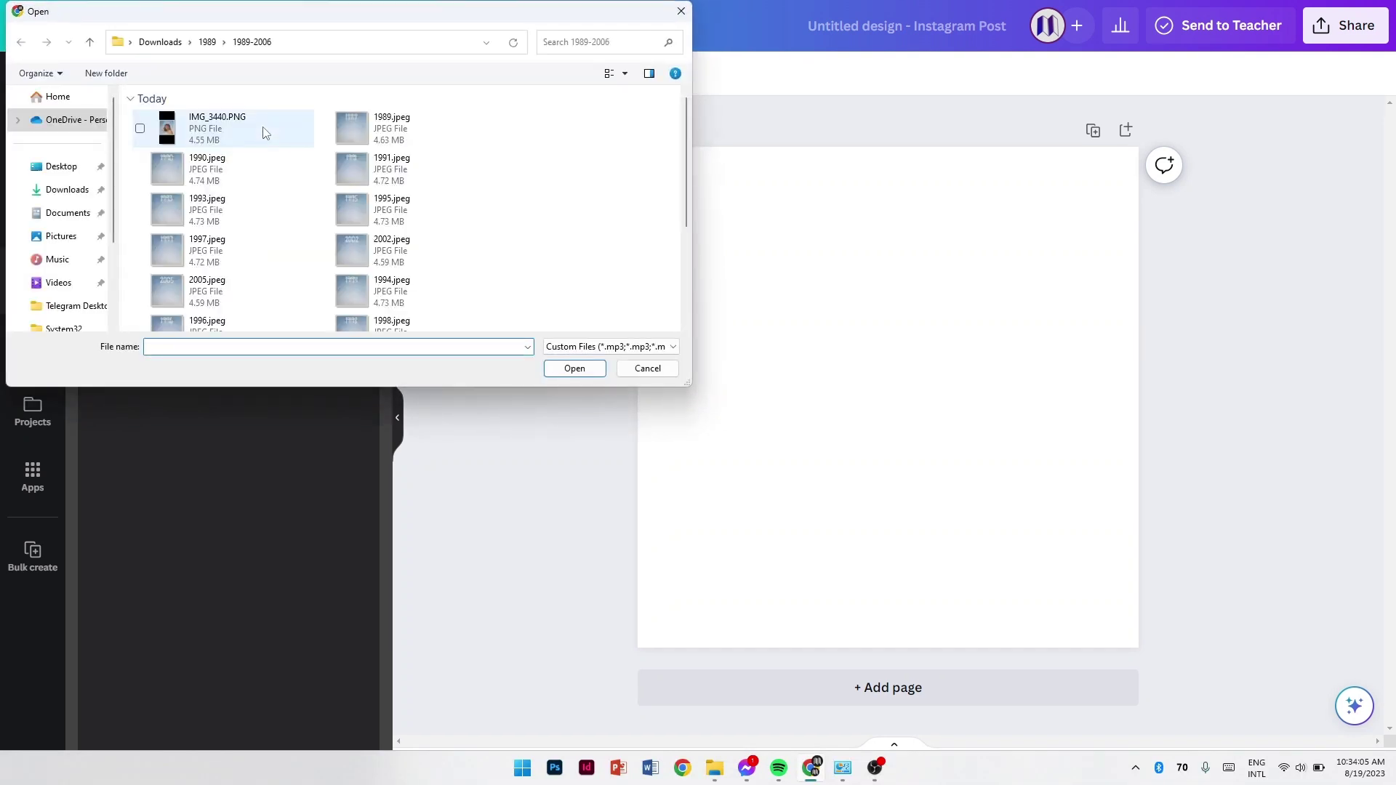
{"action": "left_click", "coordinate": [129, 101]}
{"action": "left_click", "coordinate": [129, 101]}
{"action": "left_click", "coordinate": [207, 42]}
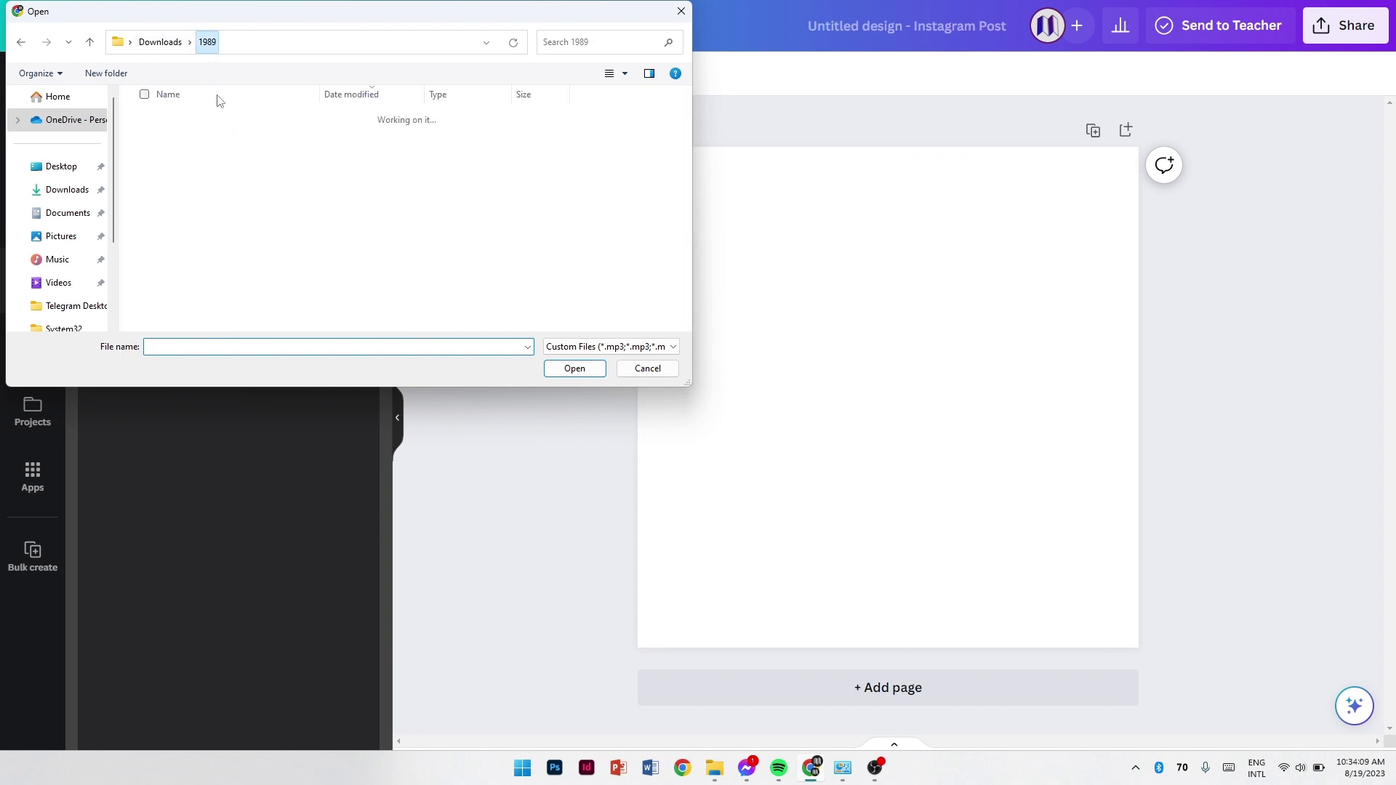
{"action": "left_click", "coordinate": [624, 74]}
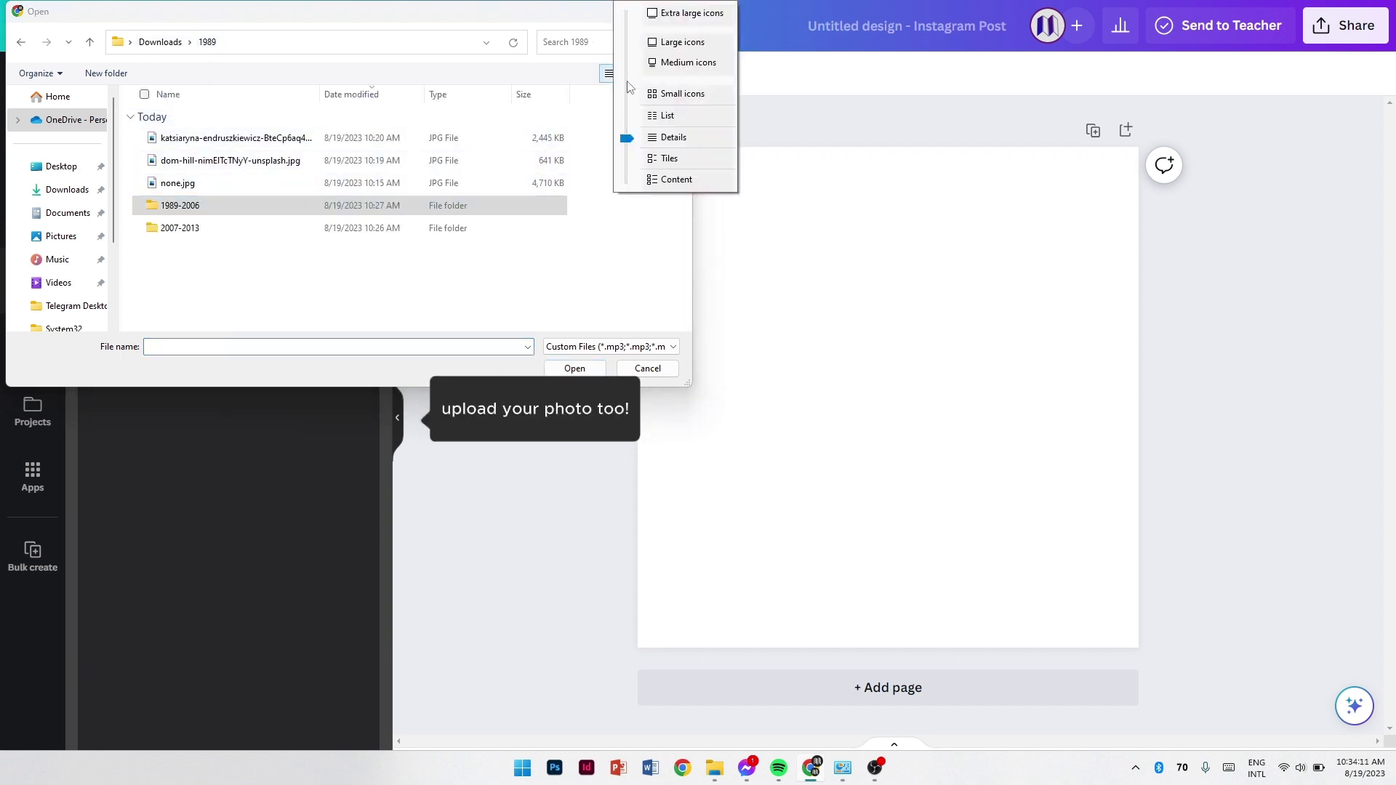
{"action": "left_click", "coordinate": [673, 16]}
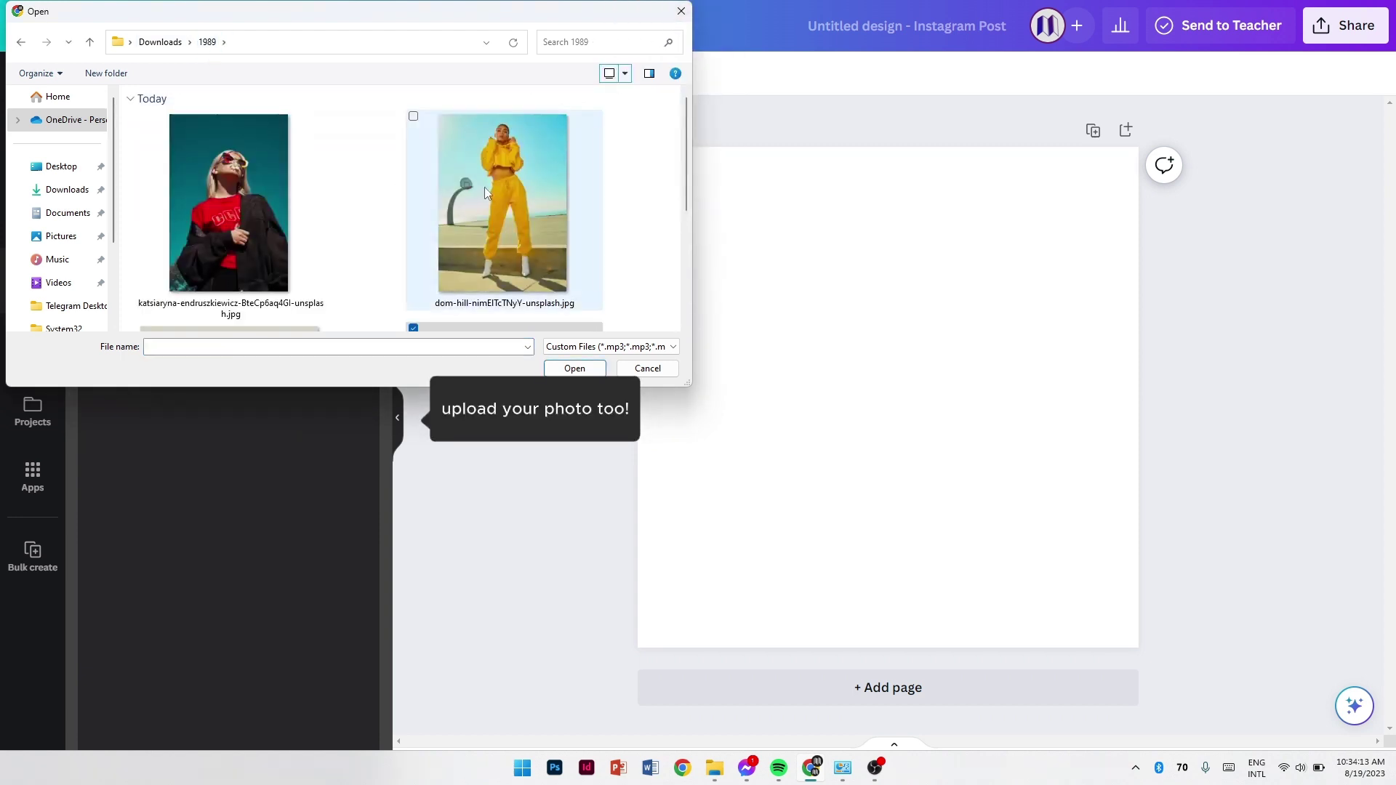
{"action": "left_click", "coordinate": [247, 184]}
{"action": "left_click", "coordinate": [591, 369]}
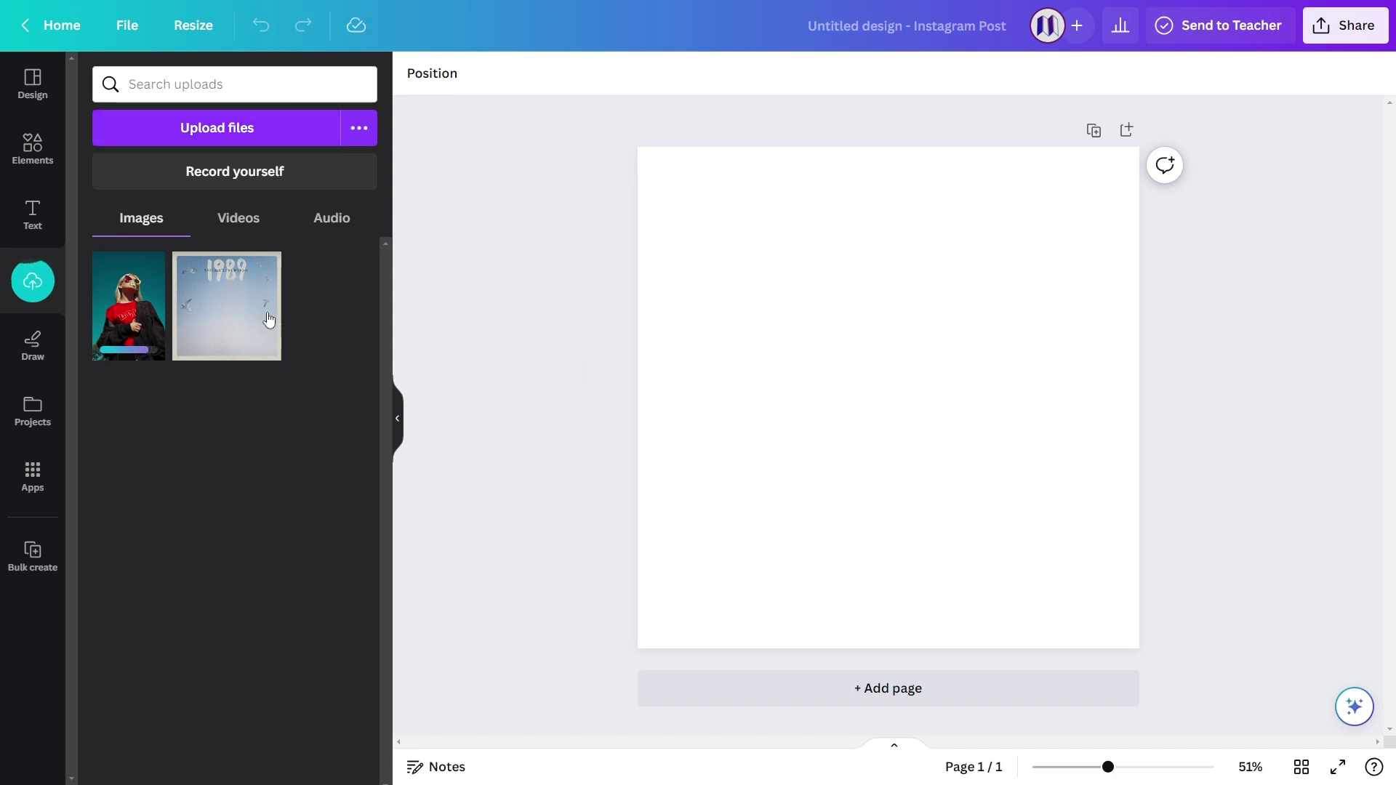
Place the square 1989 background so it fills the whole page, and add the red-shirt portrait photo over it.
{"action": "left_click_drag", "start_coordinate": [268, 320], "coordinate": [723, 368]}
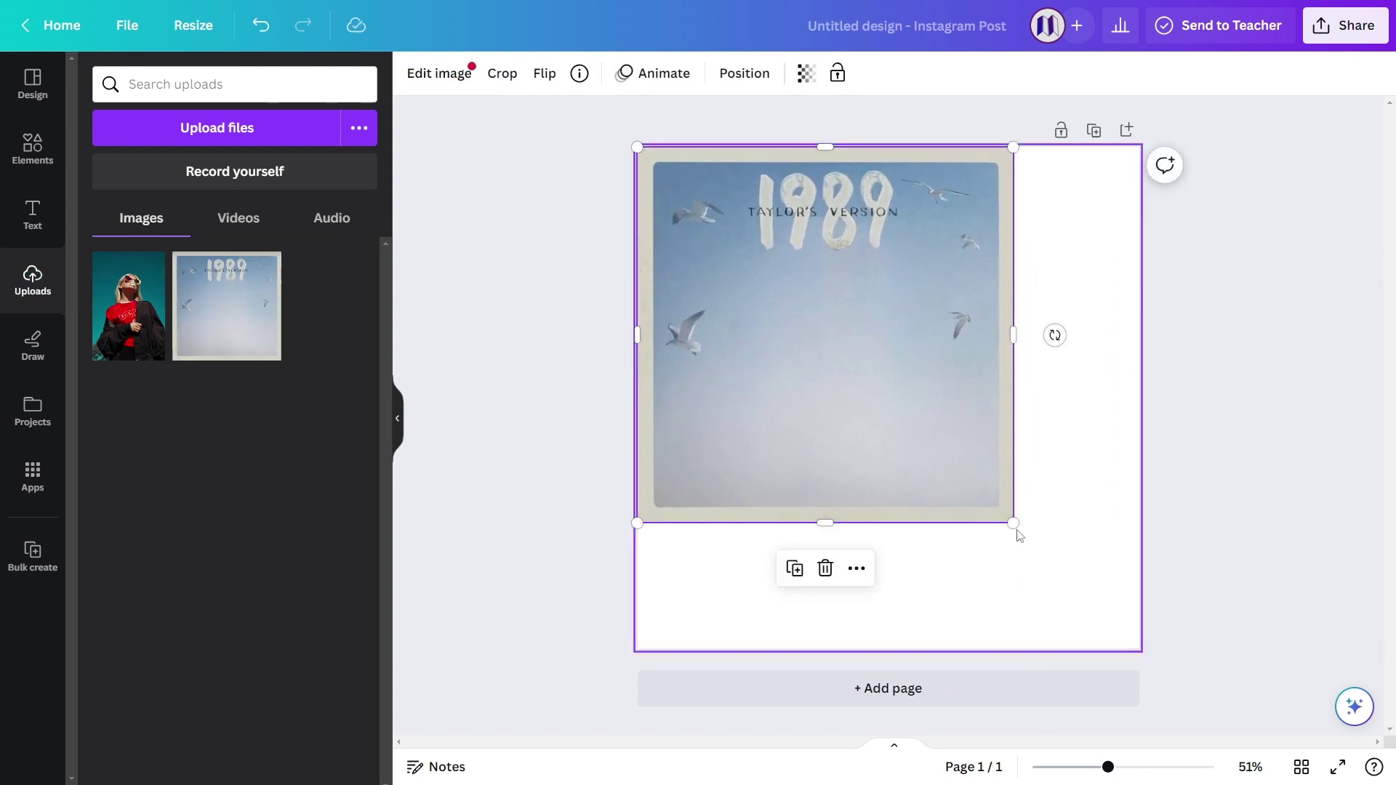
{"action": "left_click_drag", "start_coordinate": [1013, 522], "coordinate": [1212, 587]}
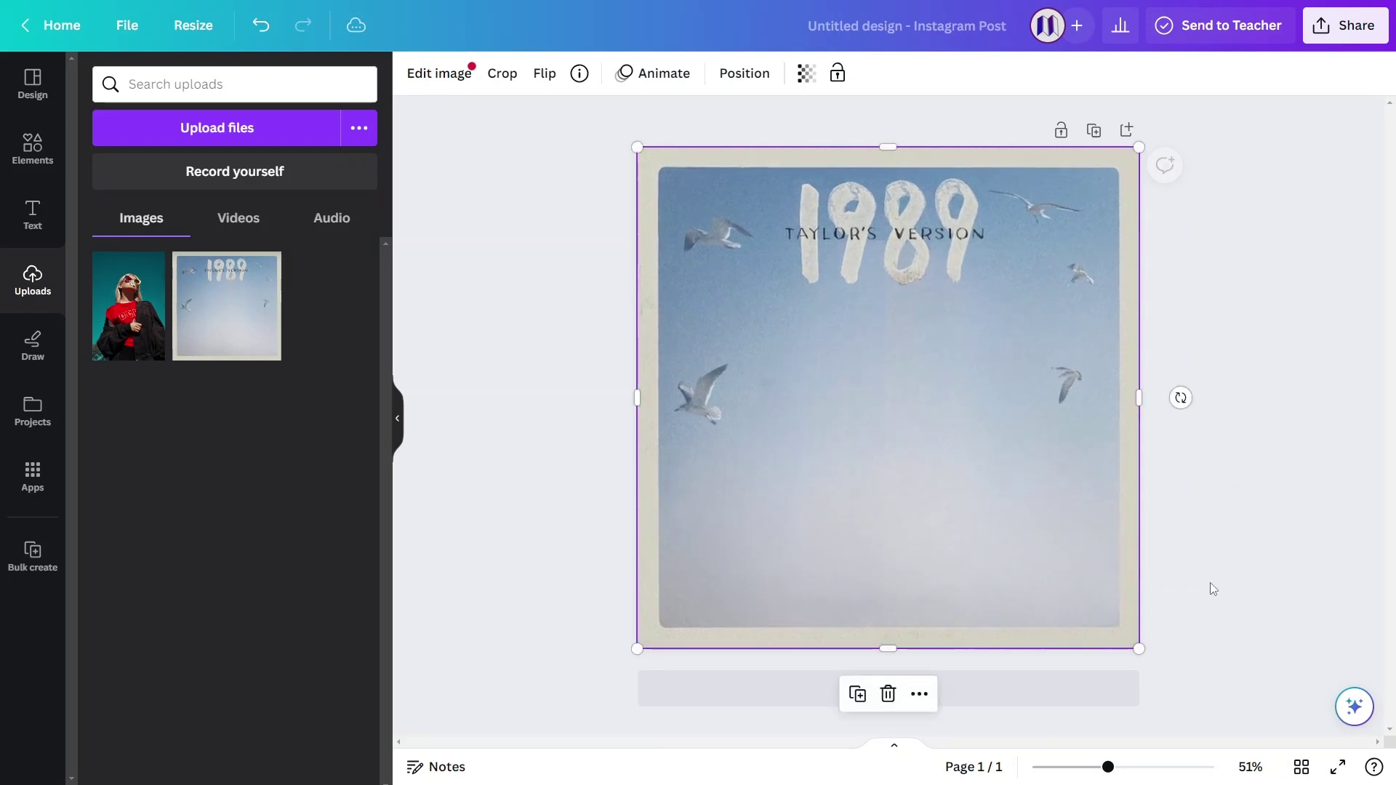
{"action": "left_click", "coordinate": [164, 317]}
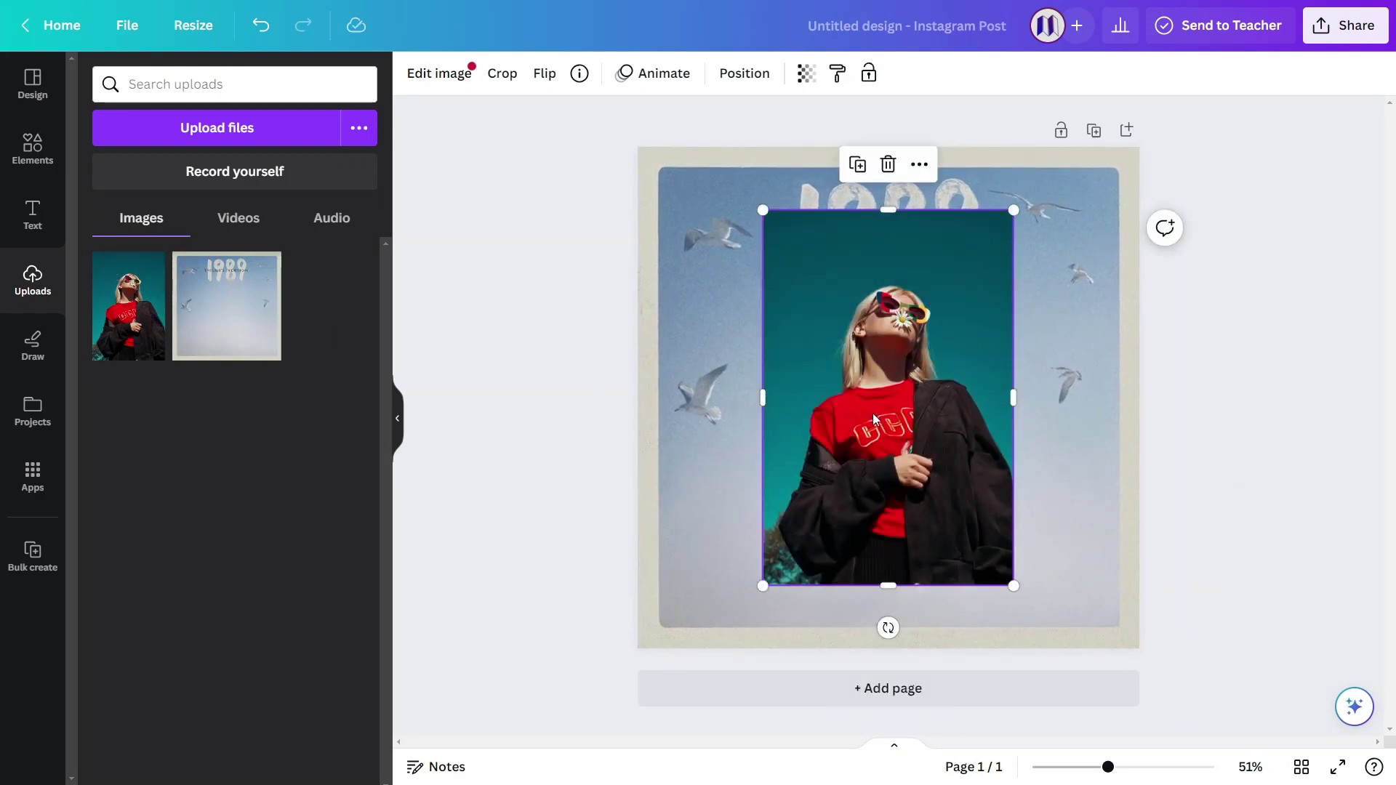
Remove the portrait photo's background with the Background Remover.
{"action": "left_click", "coordinate": [446, 86]}
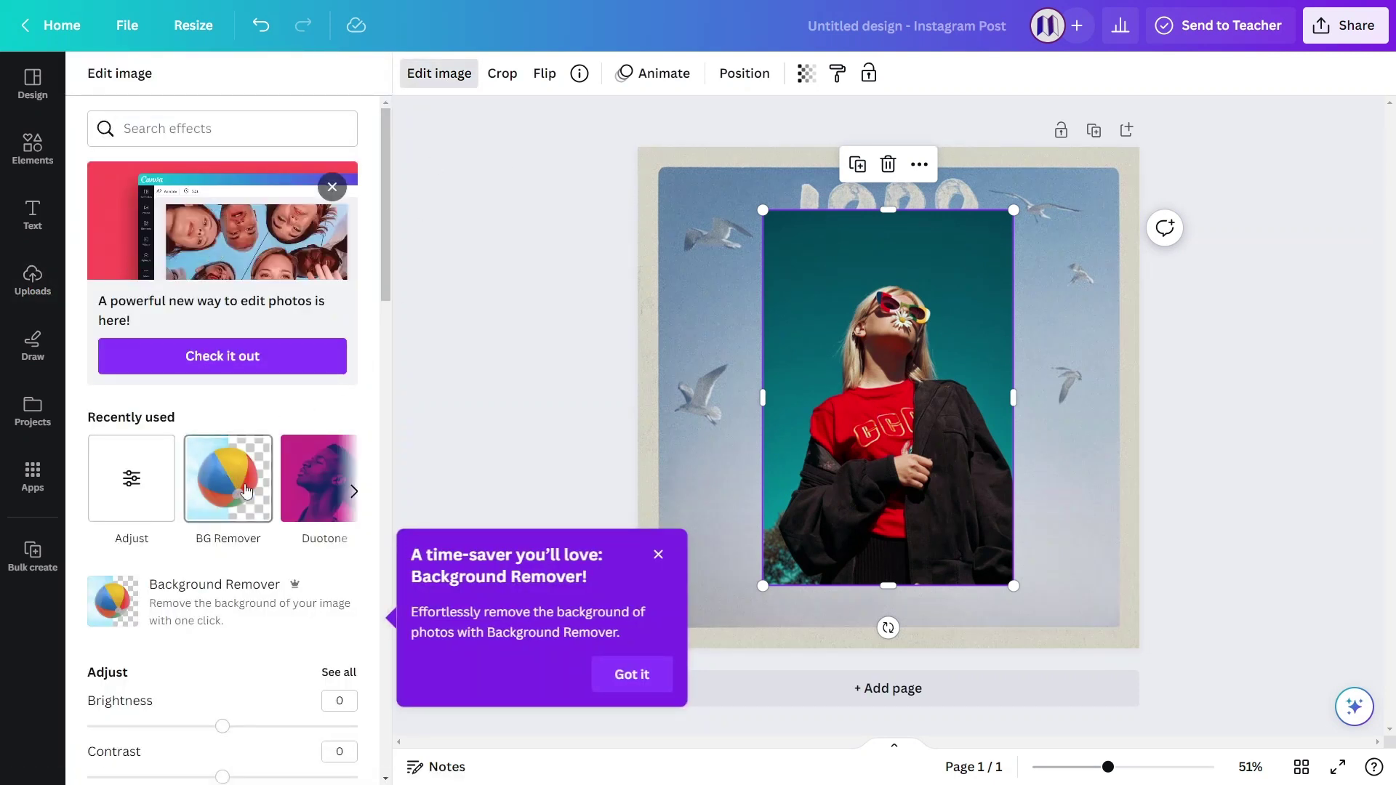
{"action": "left_click", "coordinate": [658, 555]}
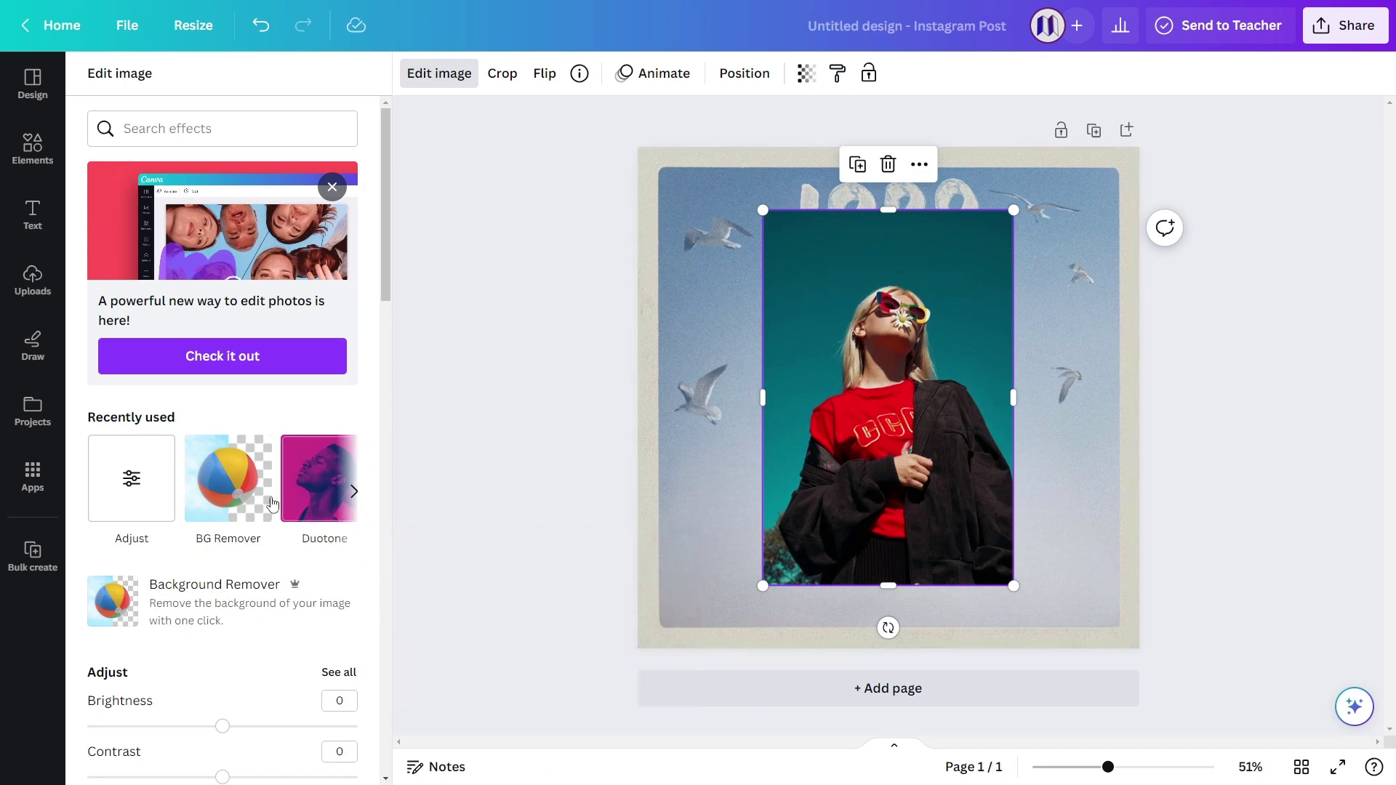
{"action": "left_click", "coordinate": [247, 492]}
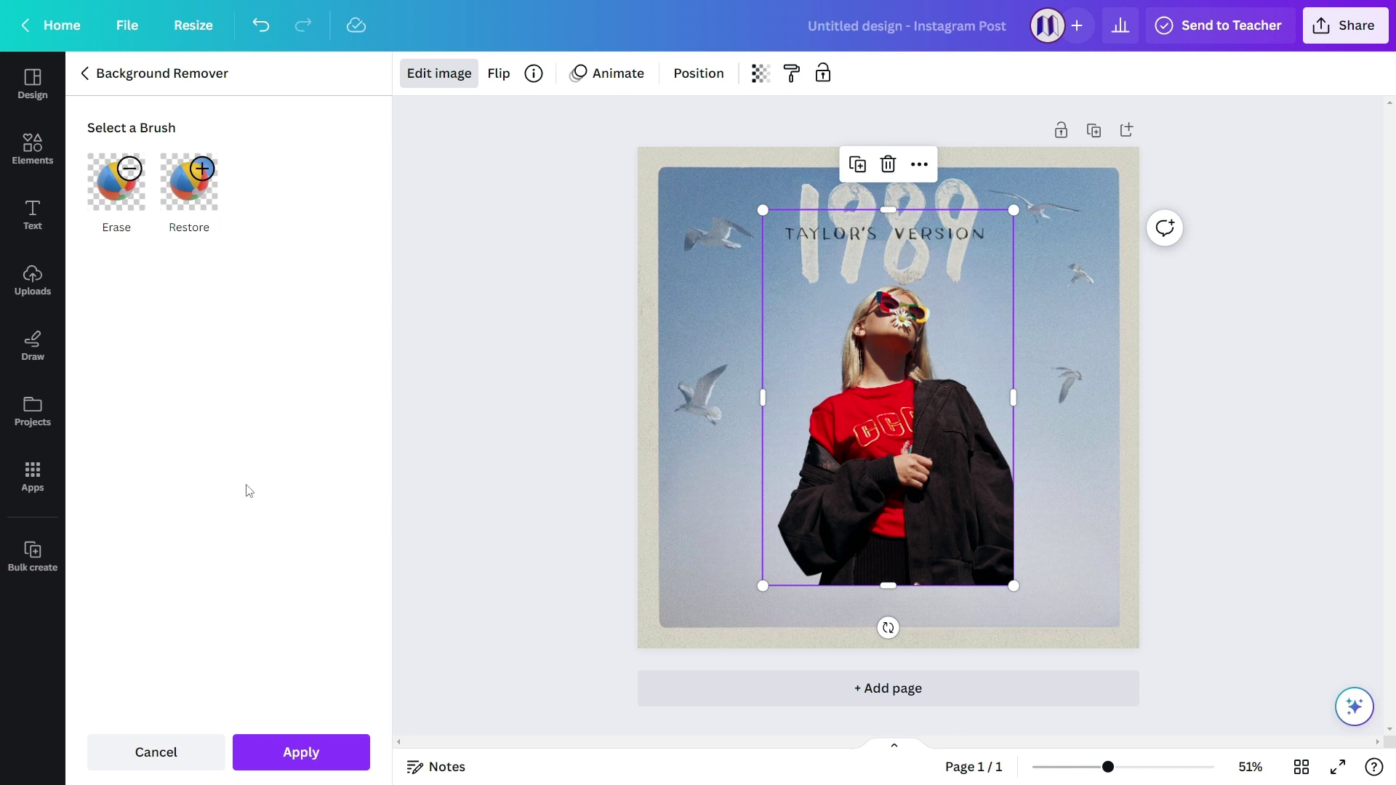
Enlarge the cut-out portrait to the full height of the blue inner frame, centre it, and apply the background removal.
{"action": "left_click_drag", "start_coordinate": [762, 207], "coordinate": [733, 167]}
{"action": "left_click_drag", "start_coordinate": [1016, 588], "coordinate": [1040, 626]}
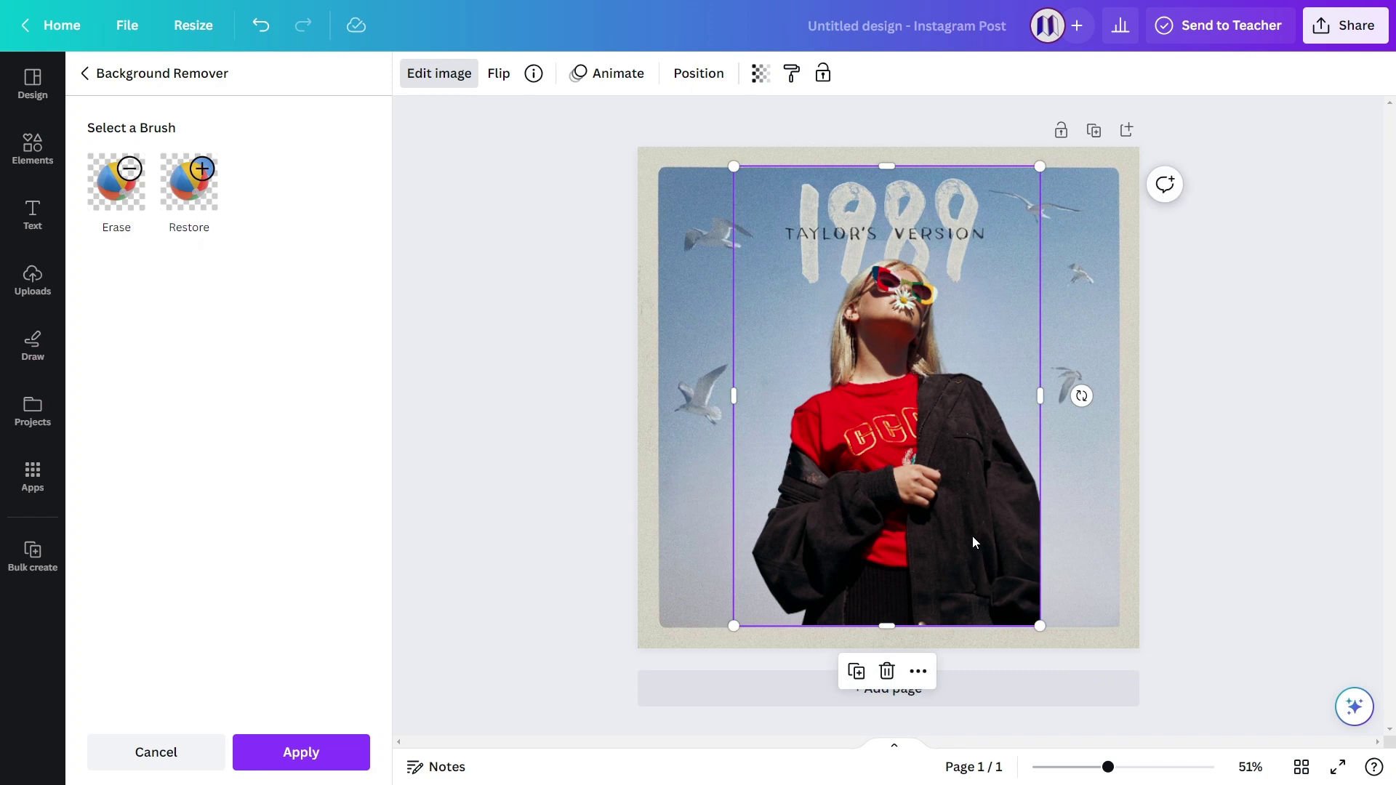
{"action": "left_click_drag", "start_coordinate": [972, 539], "coordinate": [974, 541]}
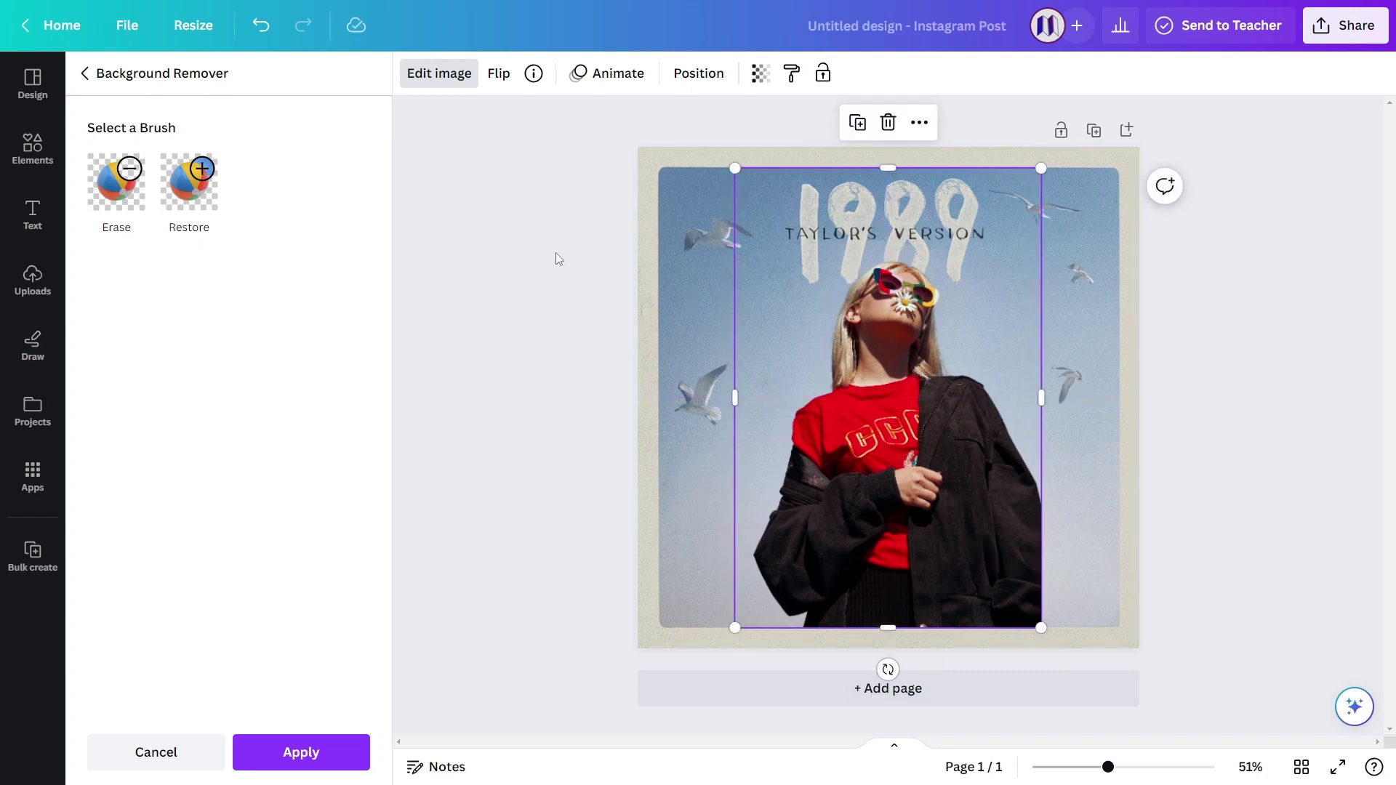
{"action": "left_click", "coordinate": [325, 754]}
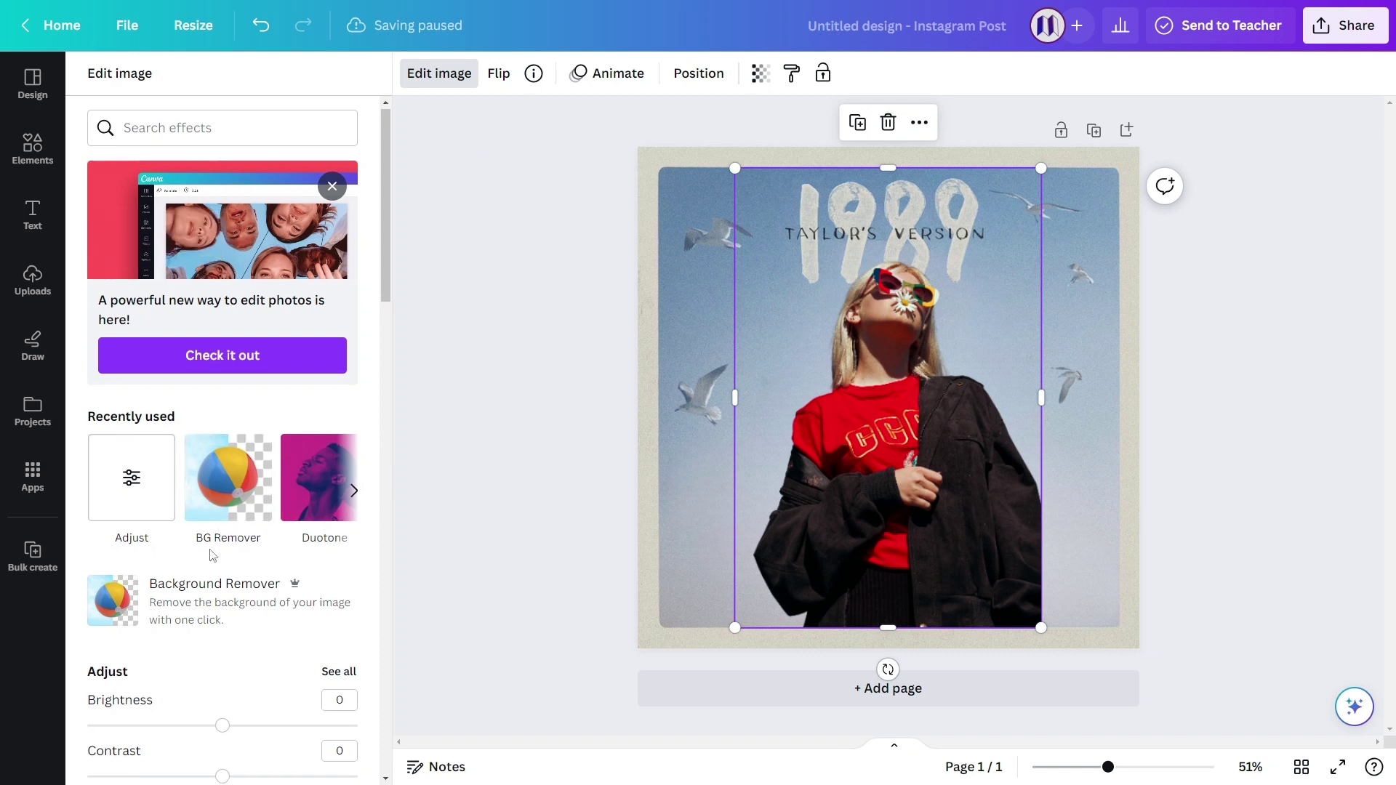
Adjust the cut-out portrait to saturation -28, brightness 29 and contrast 35.
{"action": "scroll", "coordinate": [214, 556], "scroll_direction": "down", "scroll_amount": 2}
{"action": "scroll", "coordinate": [214, 556], "scroll_direction": "down", "scroll_amount": 1}
{"action": "left_click_drag", "start_coordinate": [222, 610], "coordinate": [185, 572]}
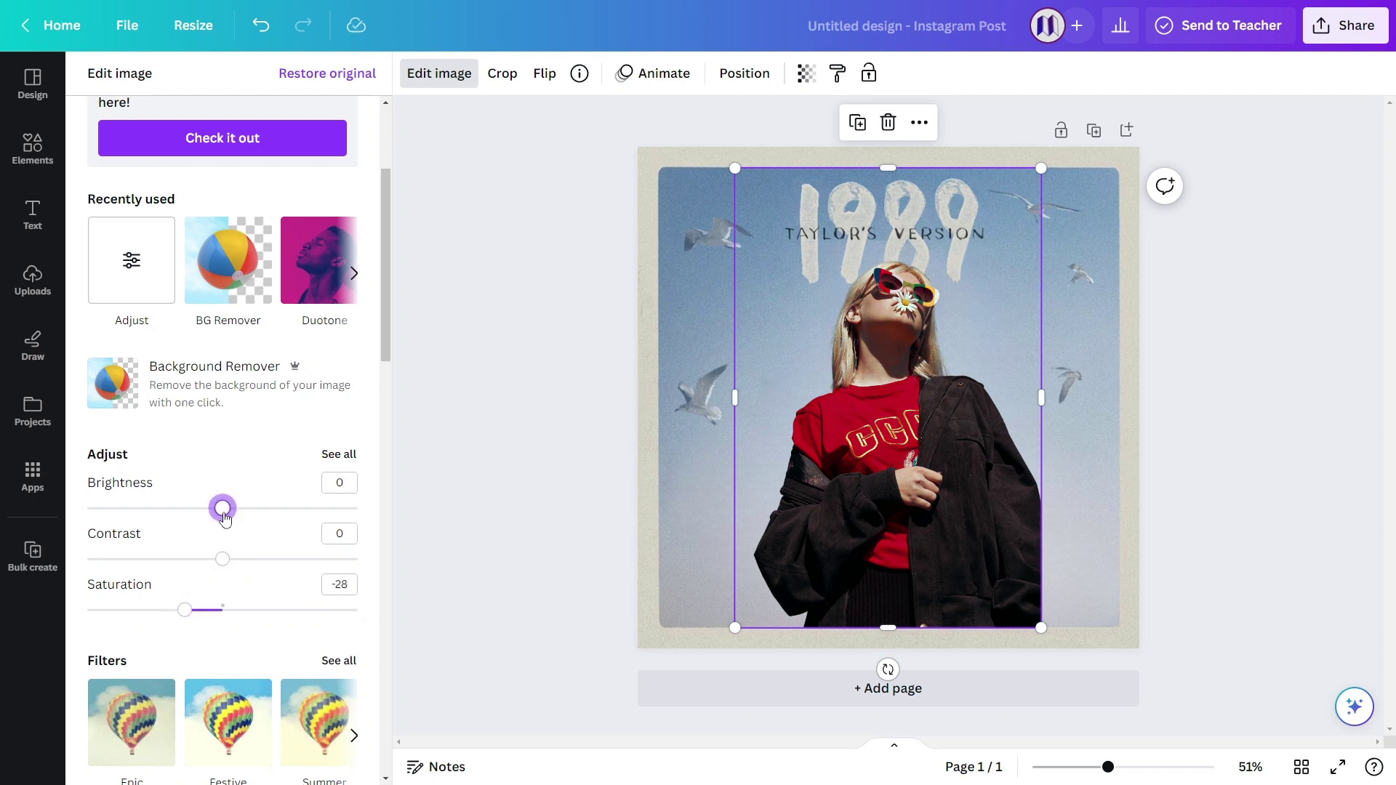
{"action": "left_click_drag", "start_coordinate": [223, 508], "coordinate": [264, 524]}
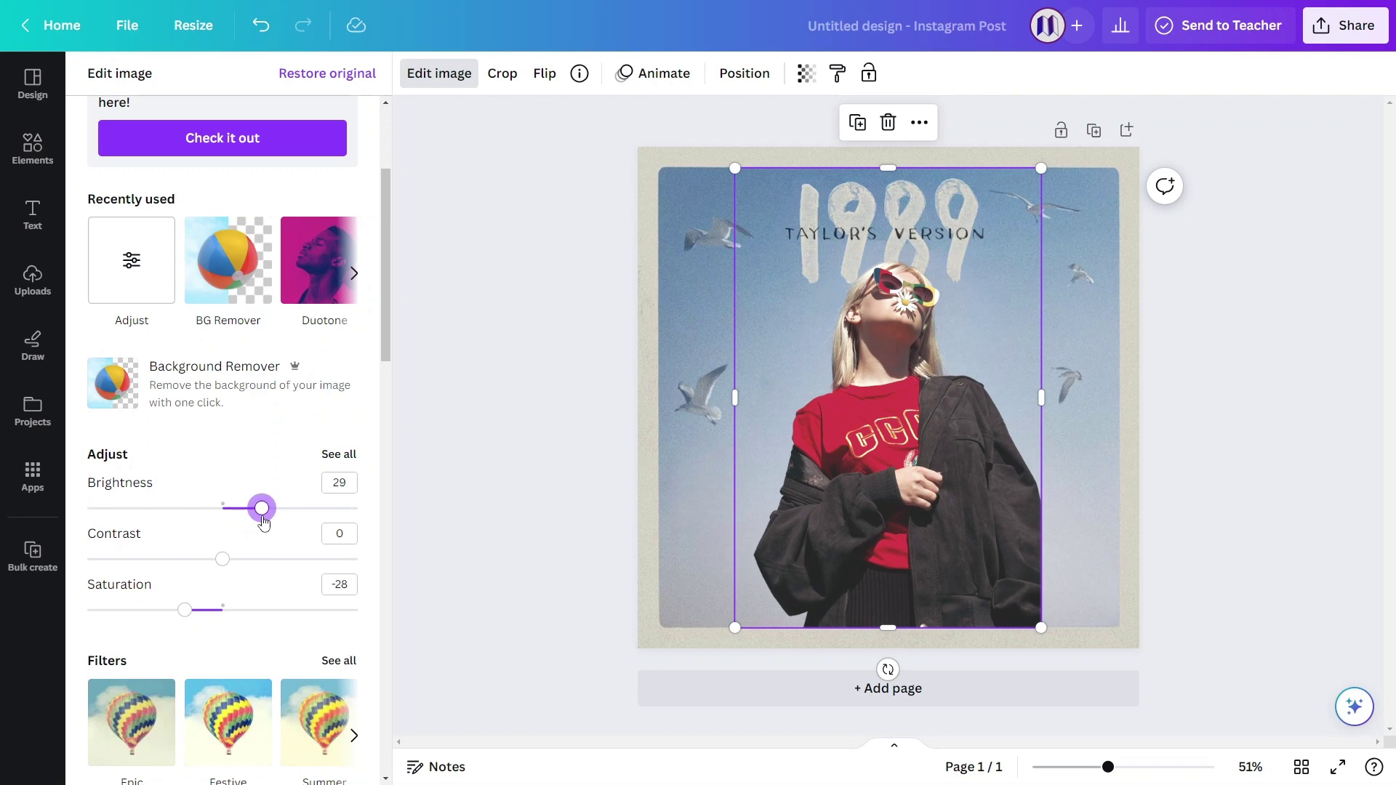
{"action": "left_click_drag", "start_coordinate": [227, 571], "coordinate": [272, 571]}
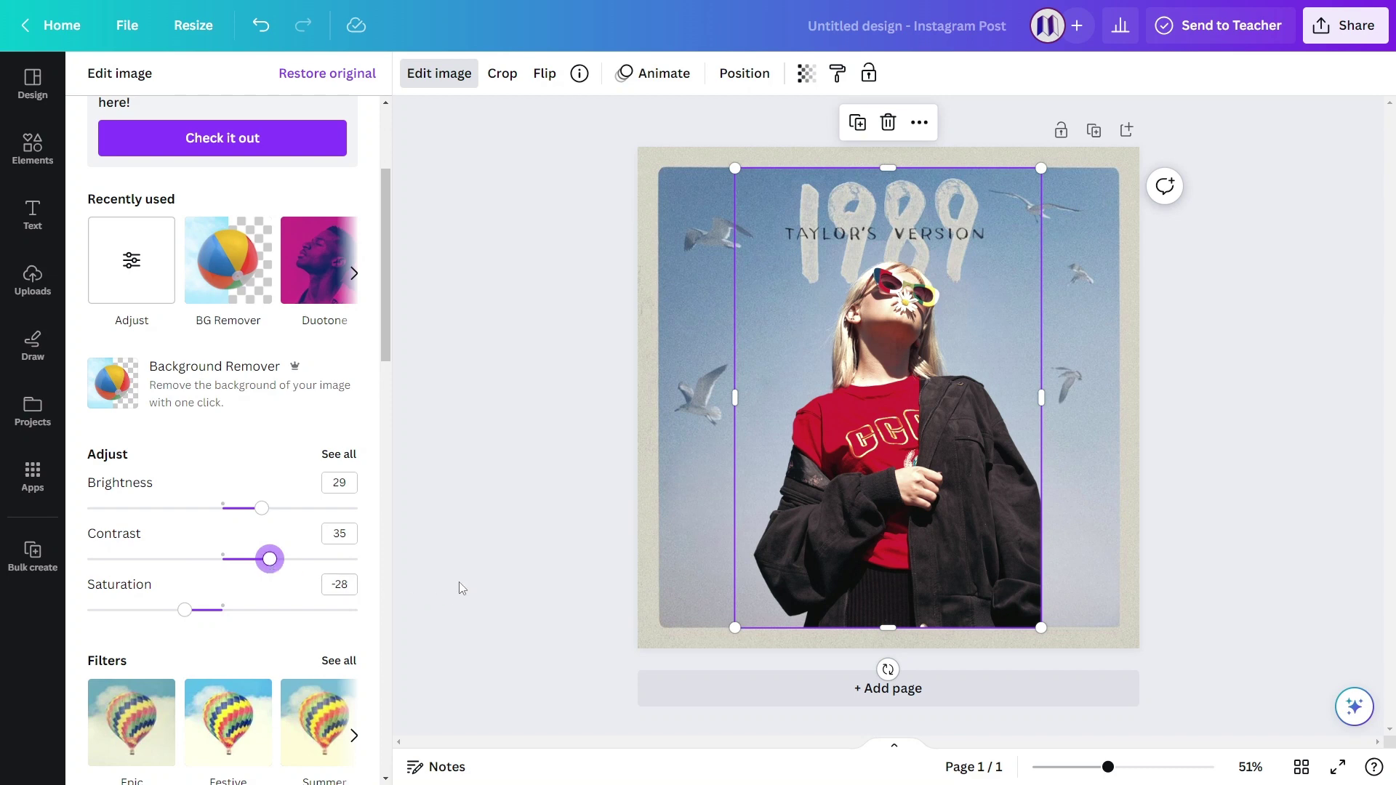
{"action": "key", "text": "Escape"}
{"action": "left_click", "coordinate": [1259, 442]}
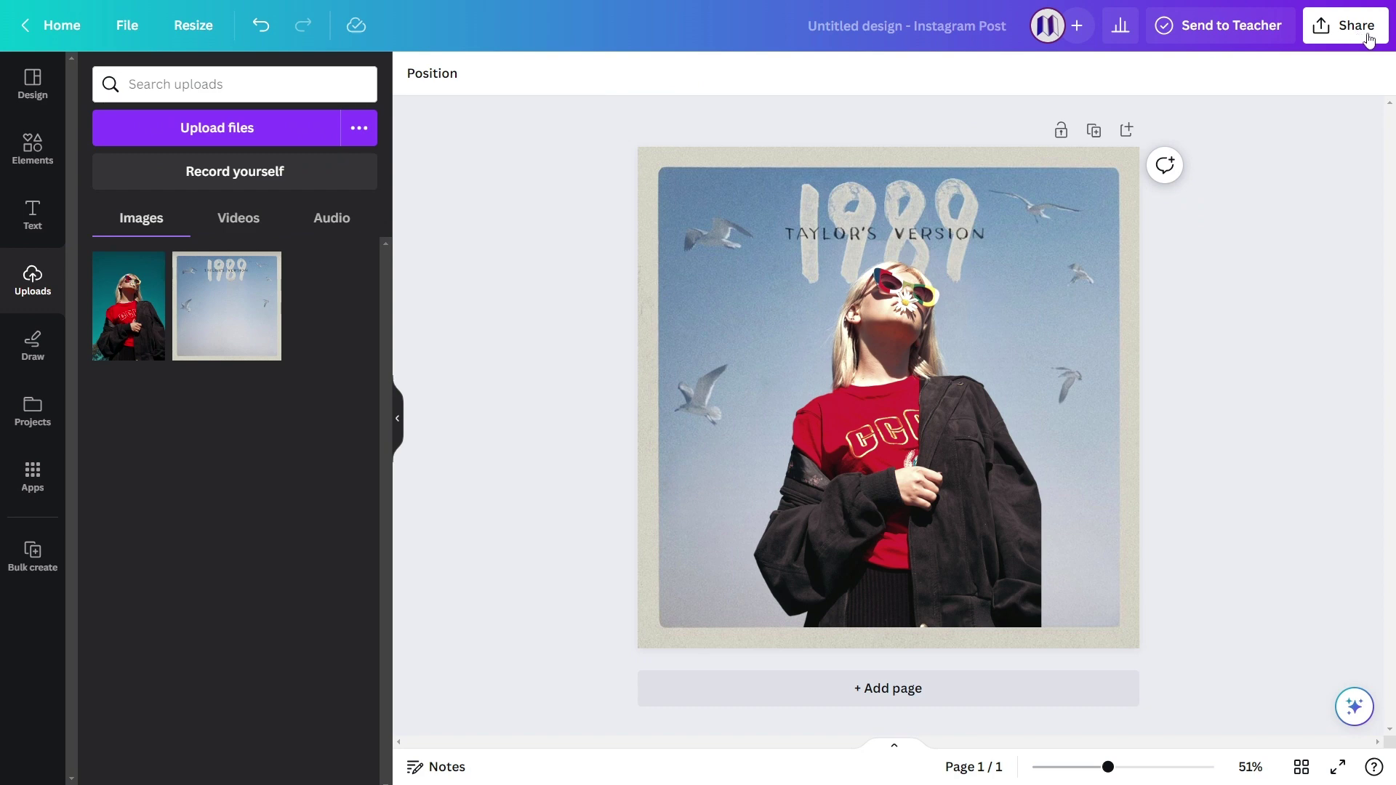
Download the finished album cover as a JPG.
{"action": "left_click", "coordinate": [1370, 39]}
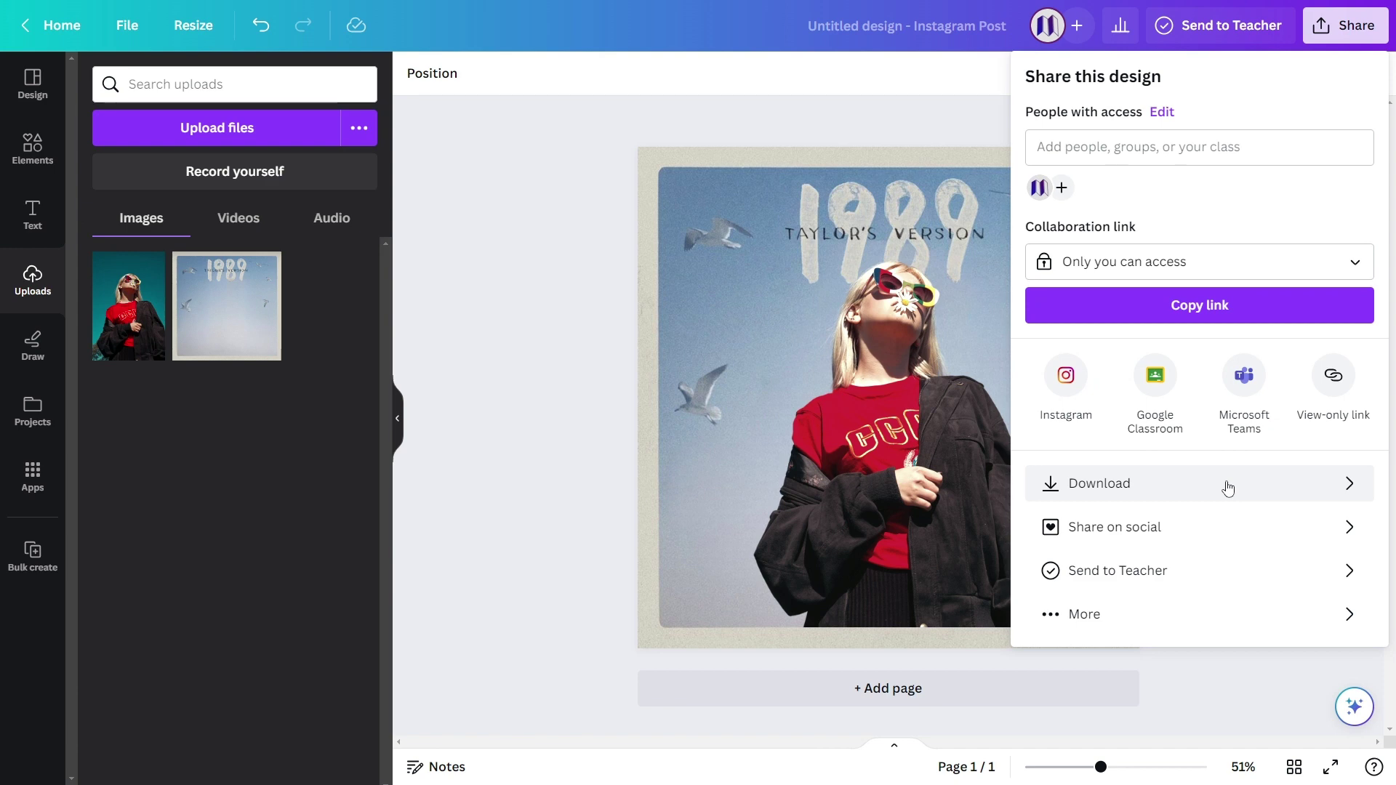
{"action": "left_click", "coordinate": [1228, 488]}
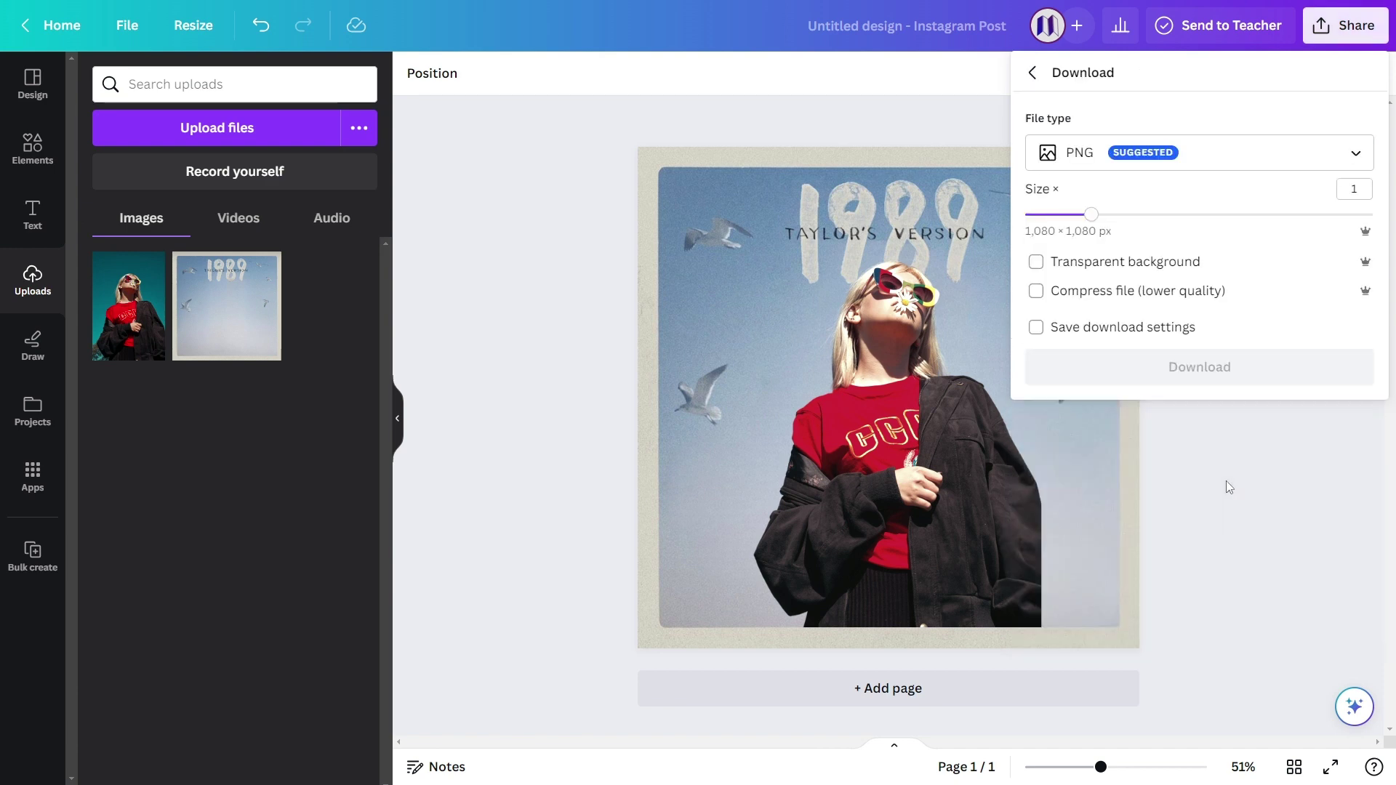
{"action": "left_click", "coordinate": [1334, 164]}
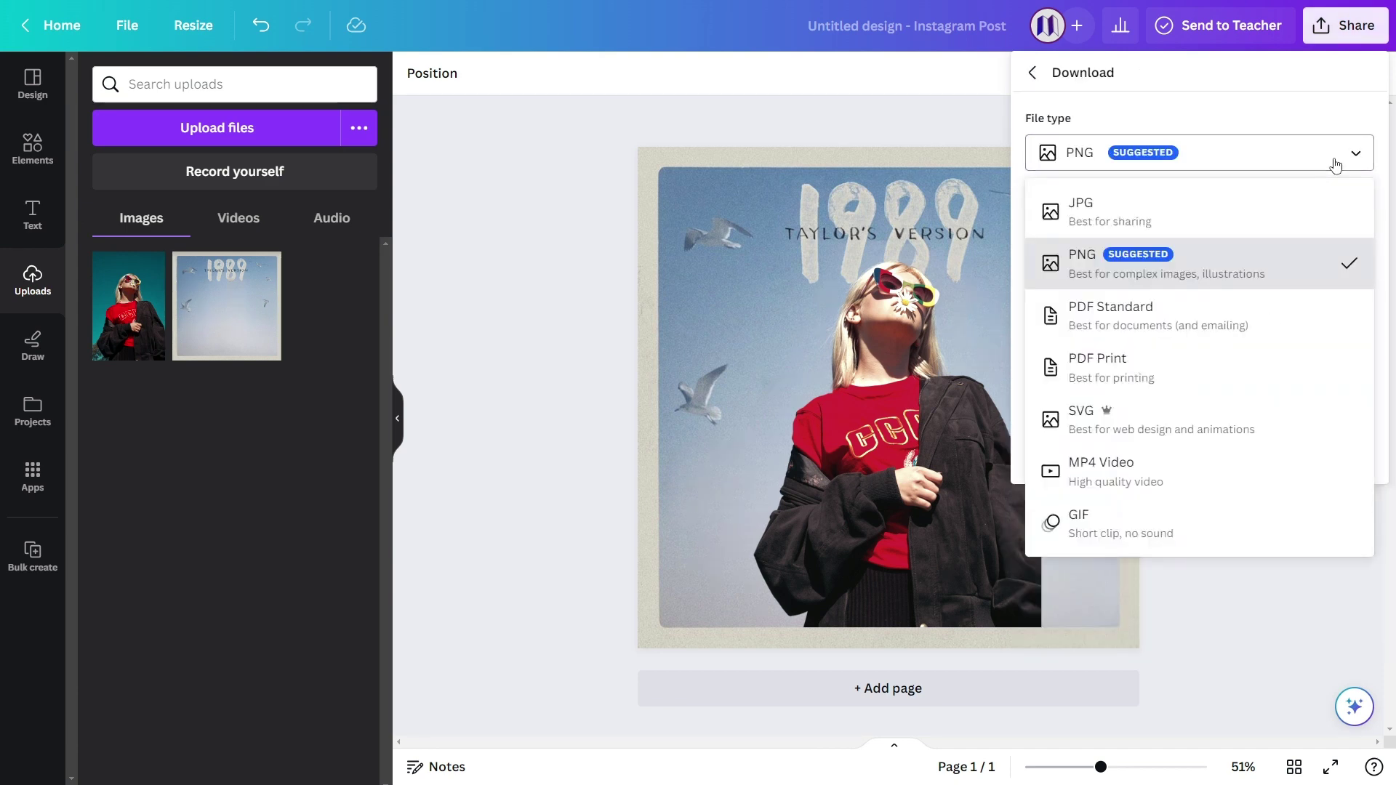
{"action": "left_click", "coordinate": [1321, 203]}
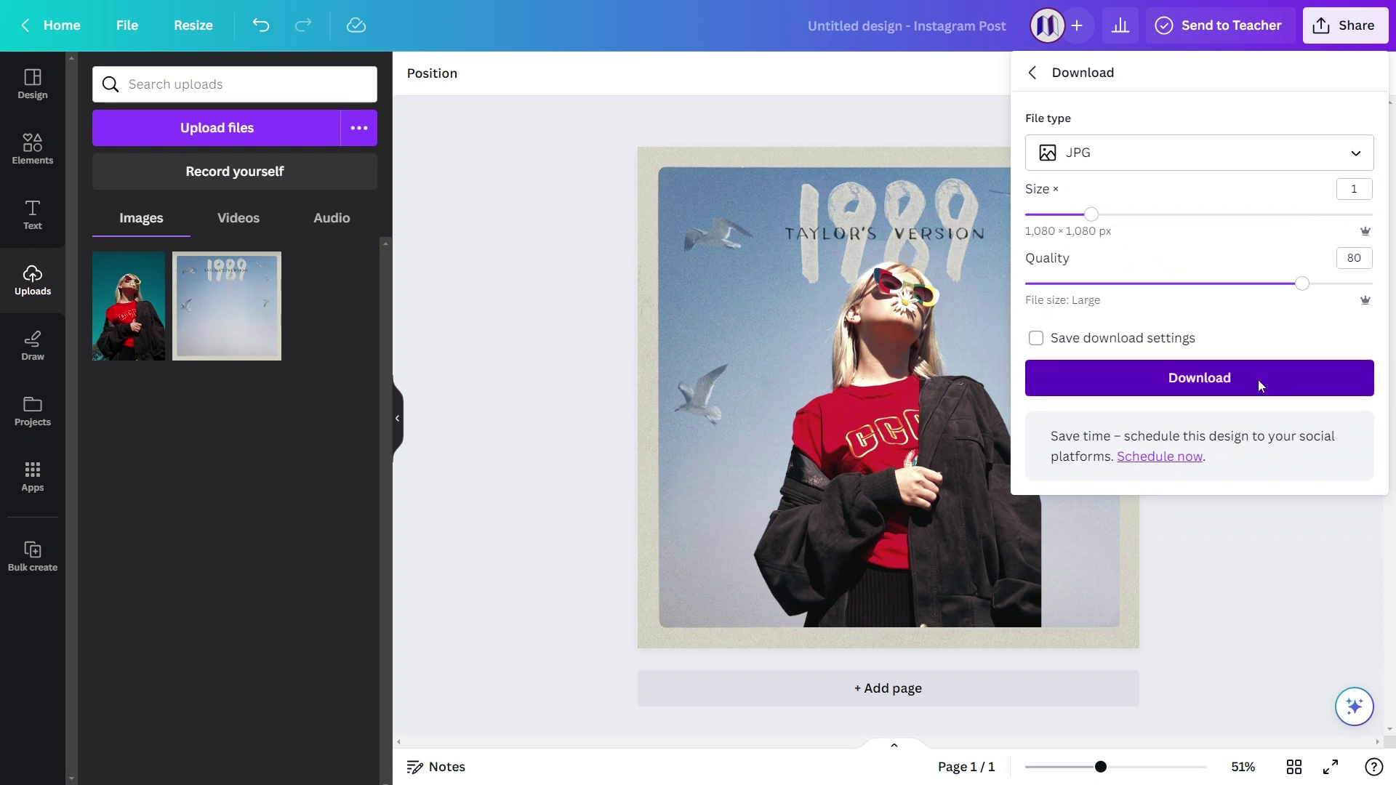
{"action": "left_click", "coordinate": [1260, 386]}
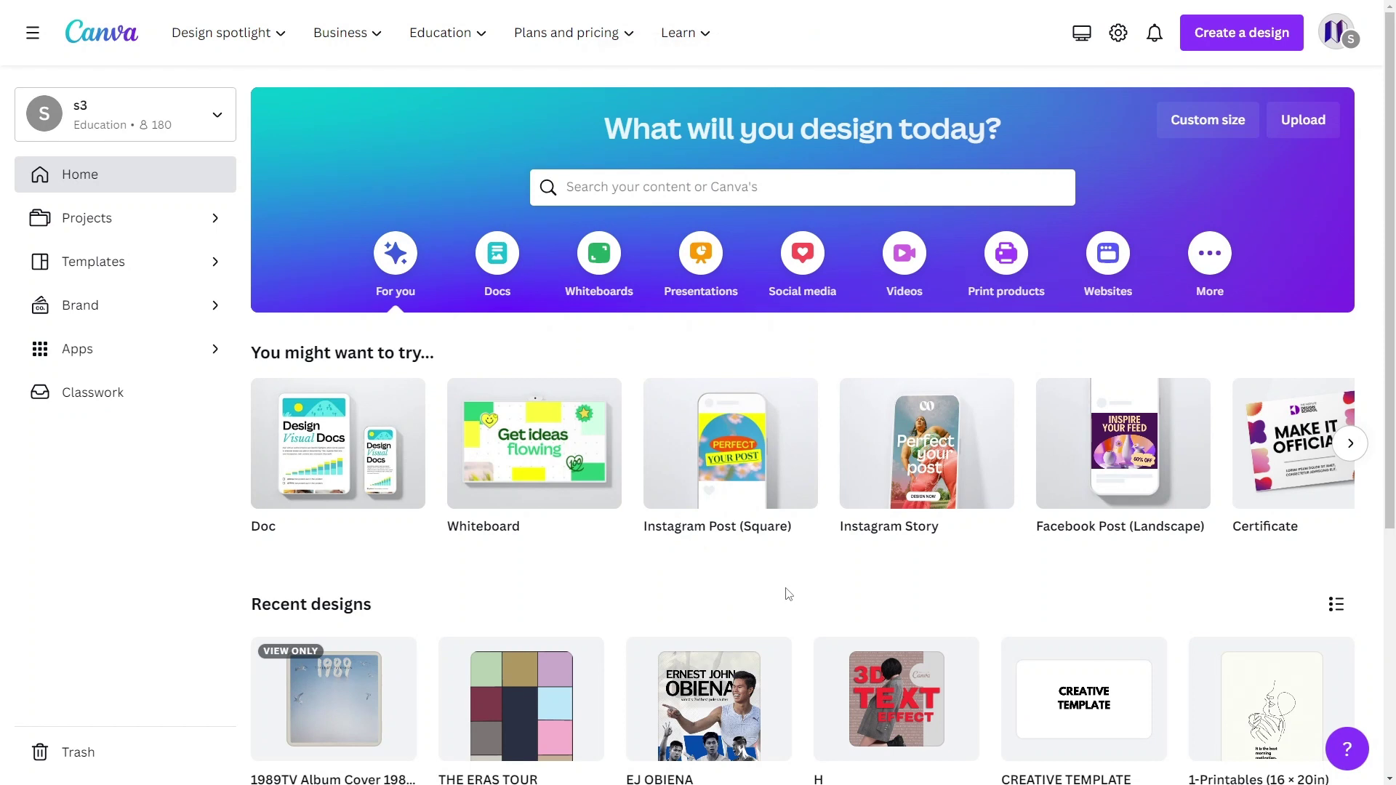
Create a blank Instagram Story design and upload for story.jpg for it.
{"action": "left_click", "coordinate": [1274, 32]}
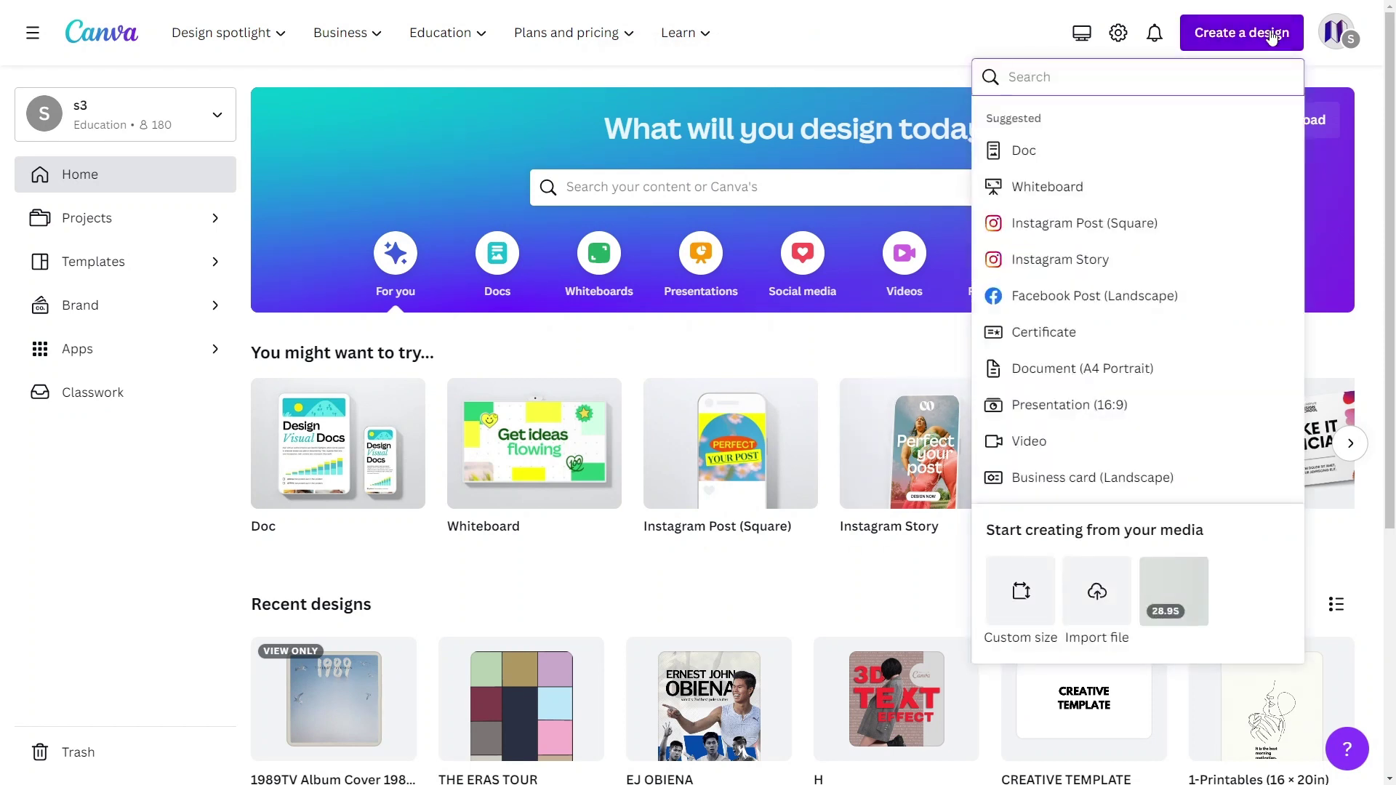
{"action": "left_click", "coordinate": [1160, 262]}
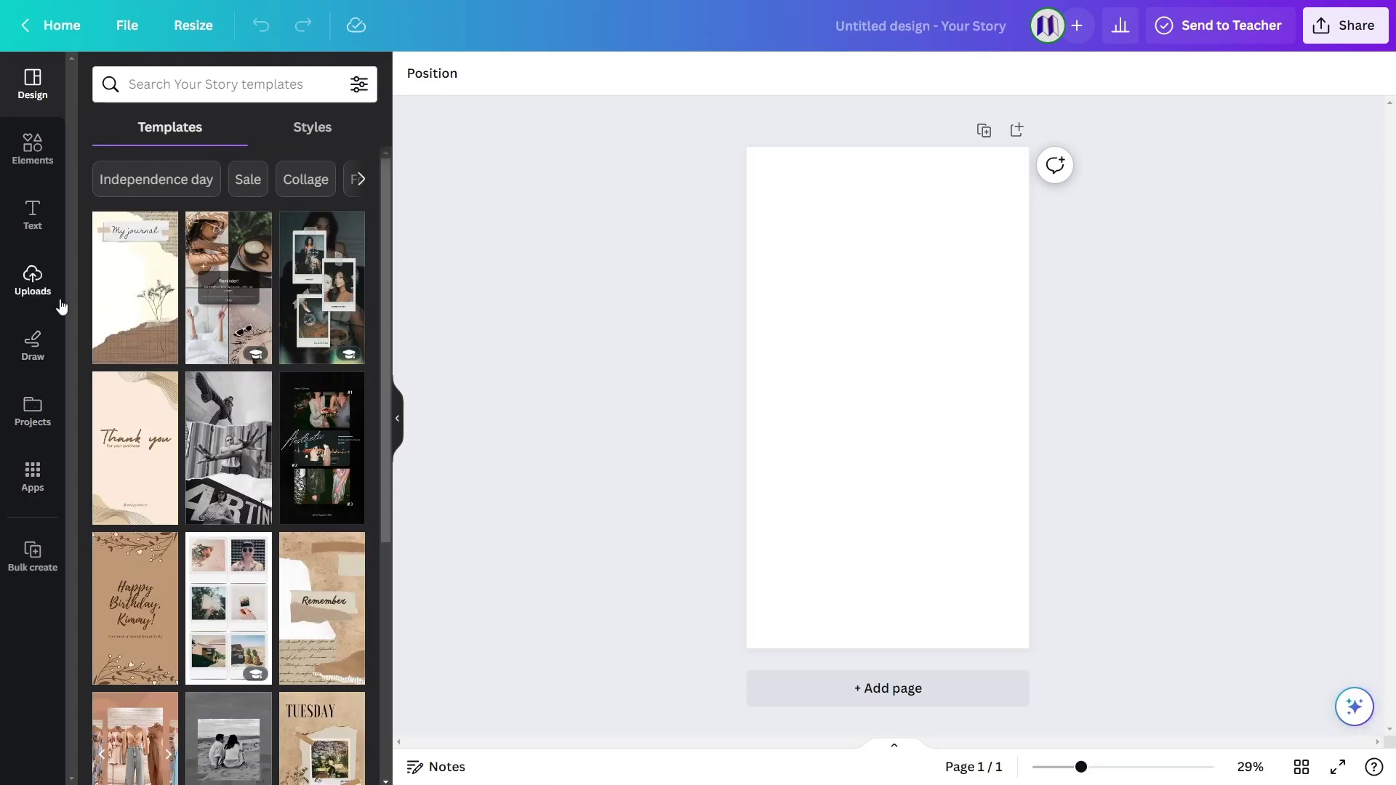
{"action": "left_click", "coordinate": [29, 295]}
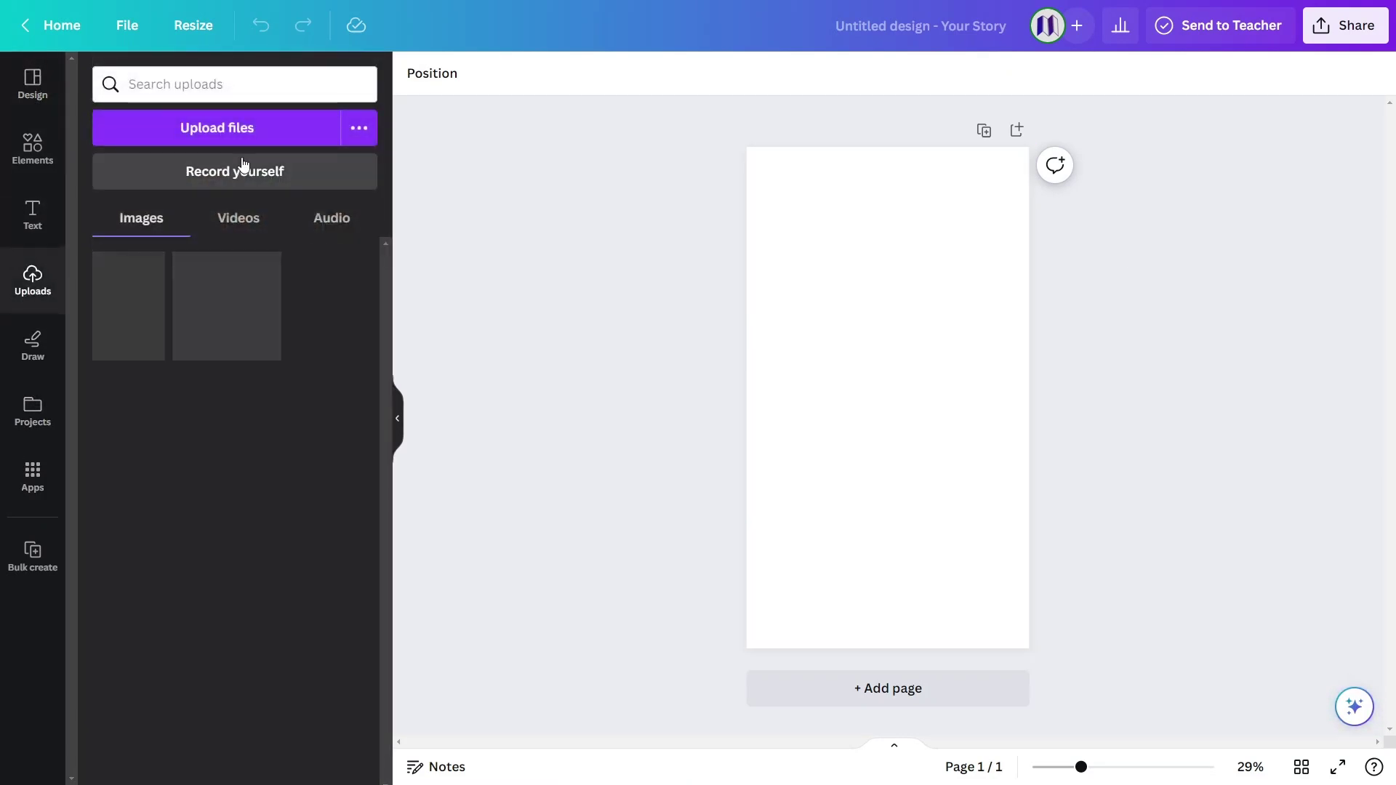
{"action": "left_click", "coordinate": [256, 128]}
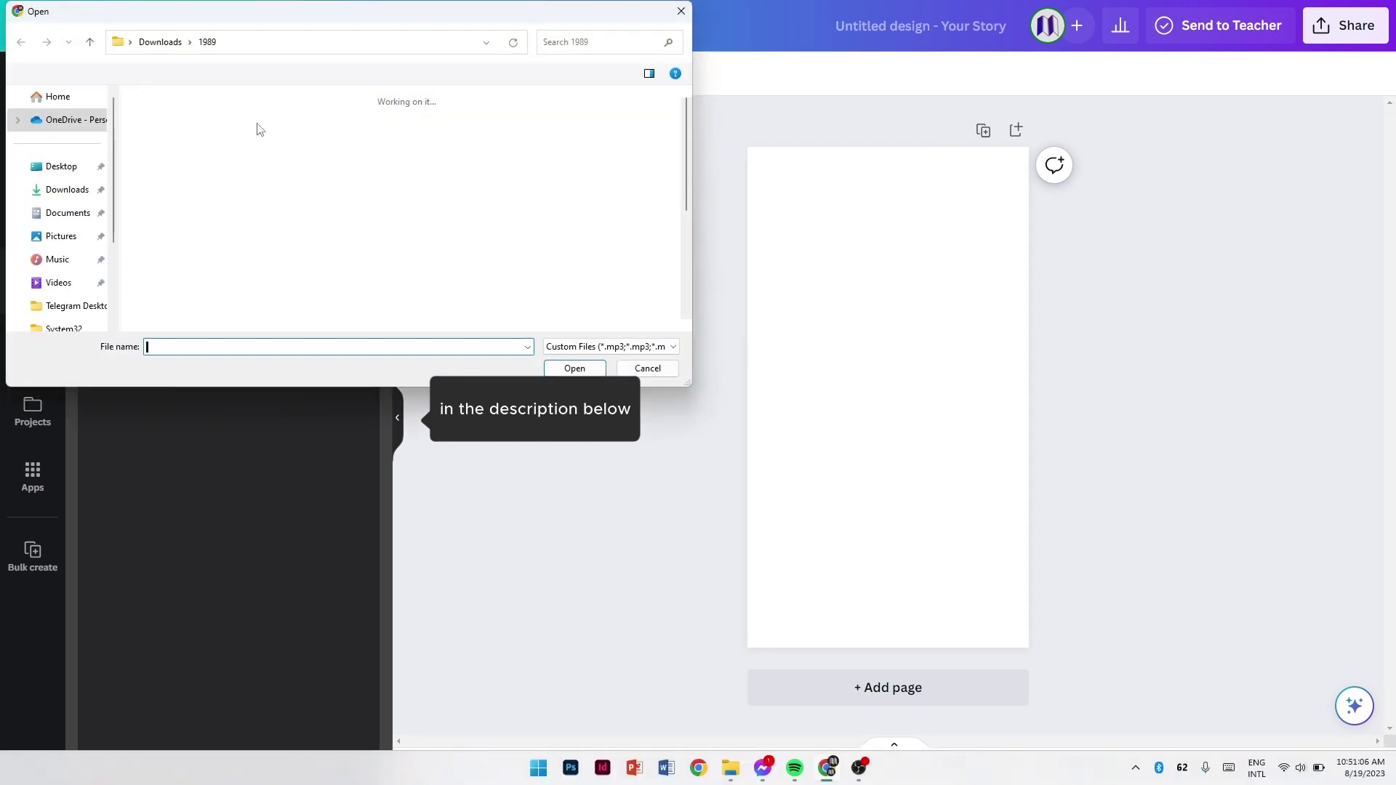
{"action": "left_click", "coordinate": [229, 251]}
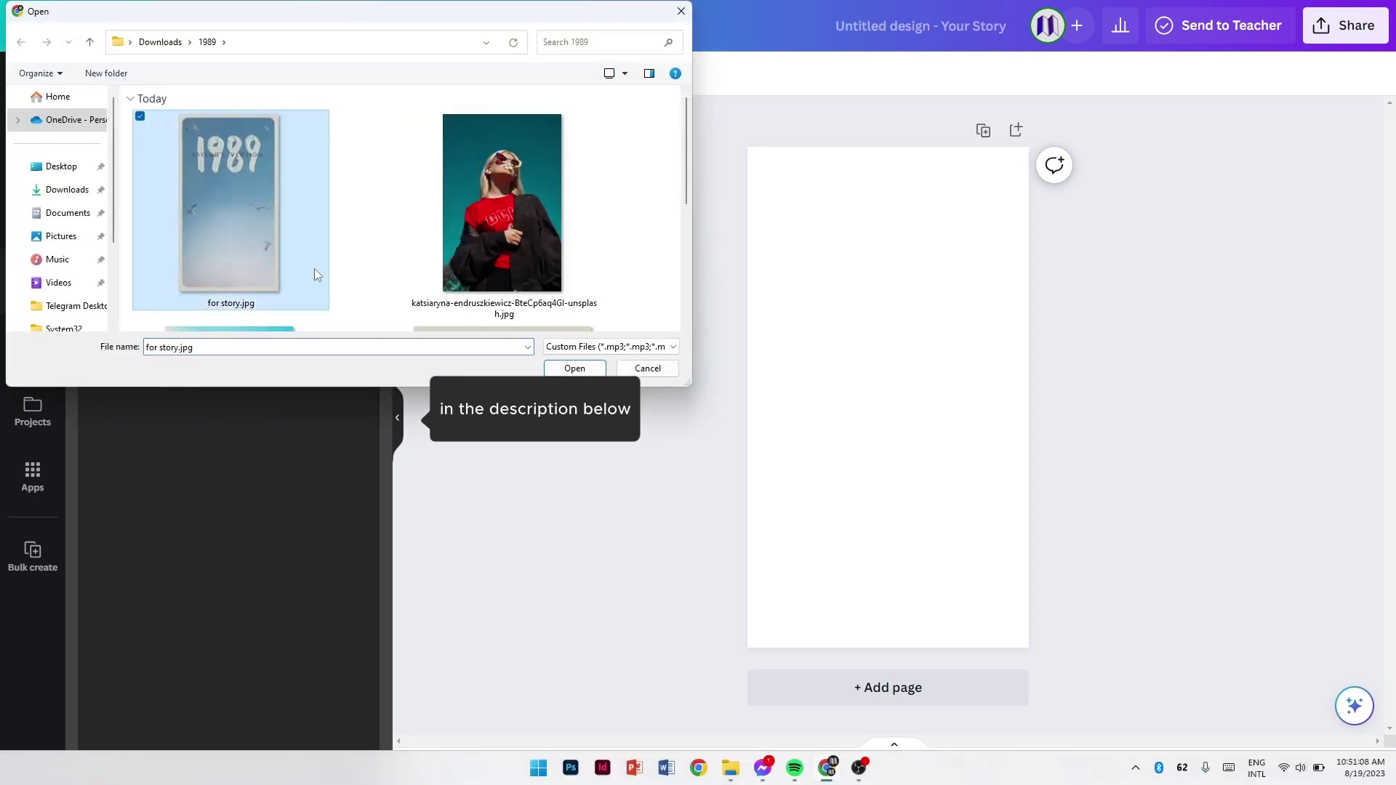
{"action": "left_click", "coordinate": [588, 369]}
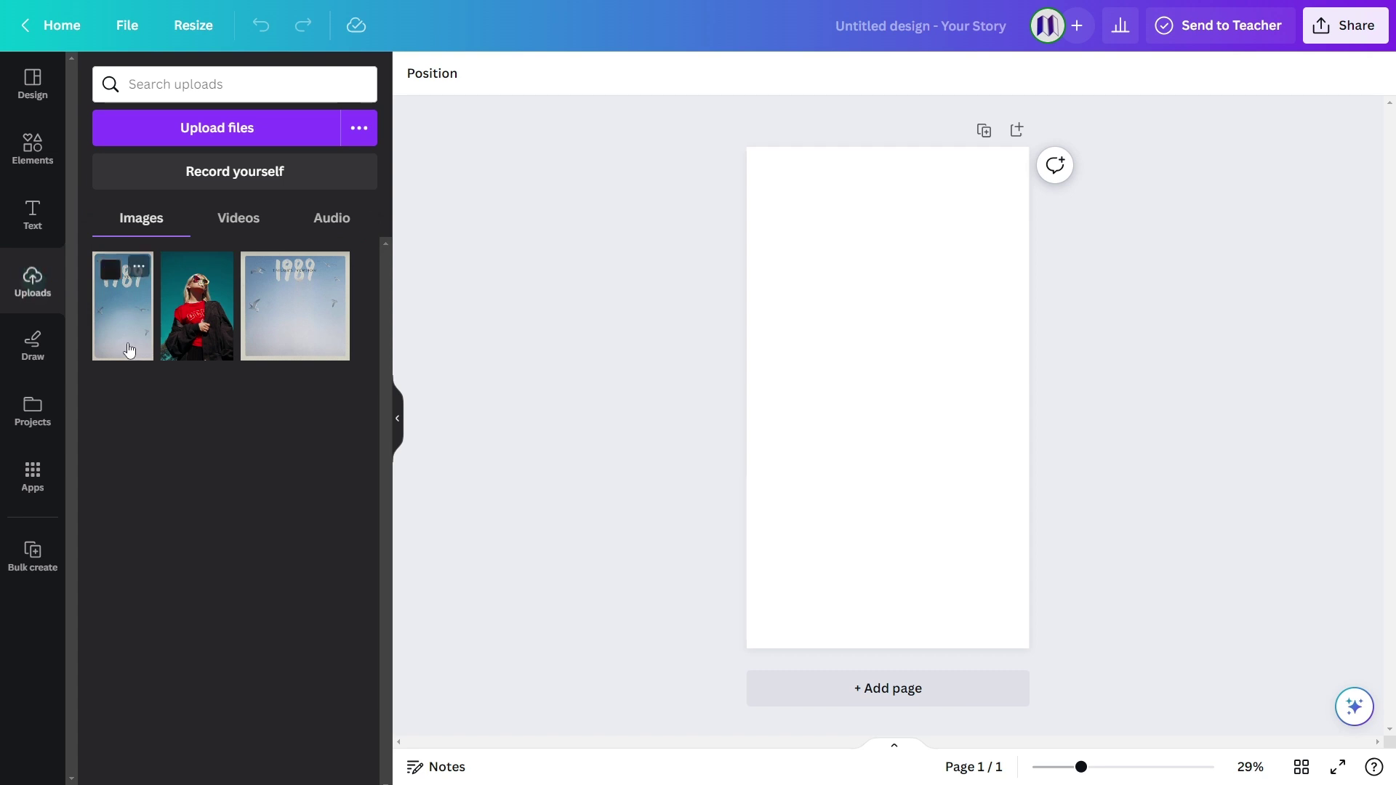
Fill the story page with the tall 1989 background image and add the red-shirt portrait photo over it.
{"action": "left_click", "coordinate": [129, 351]}
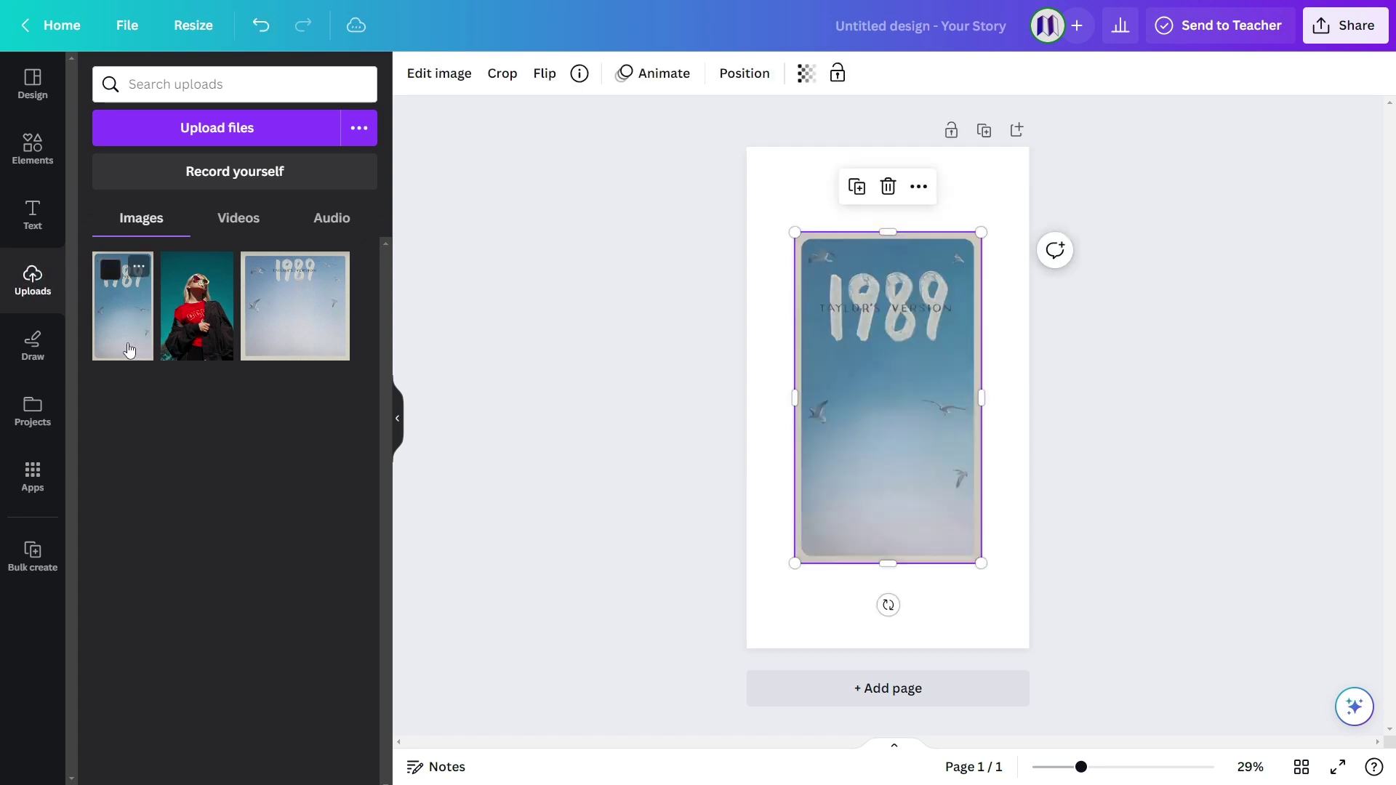
{"action": "left_click_drag", "start_coordinate": [917, 448], "coordinate": [869, 363]}
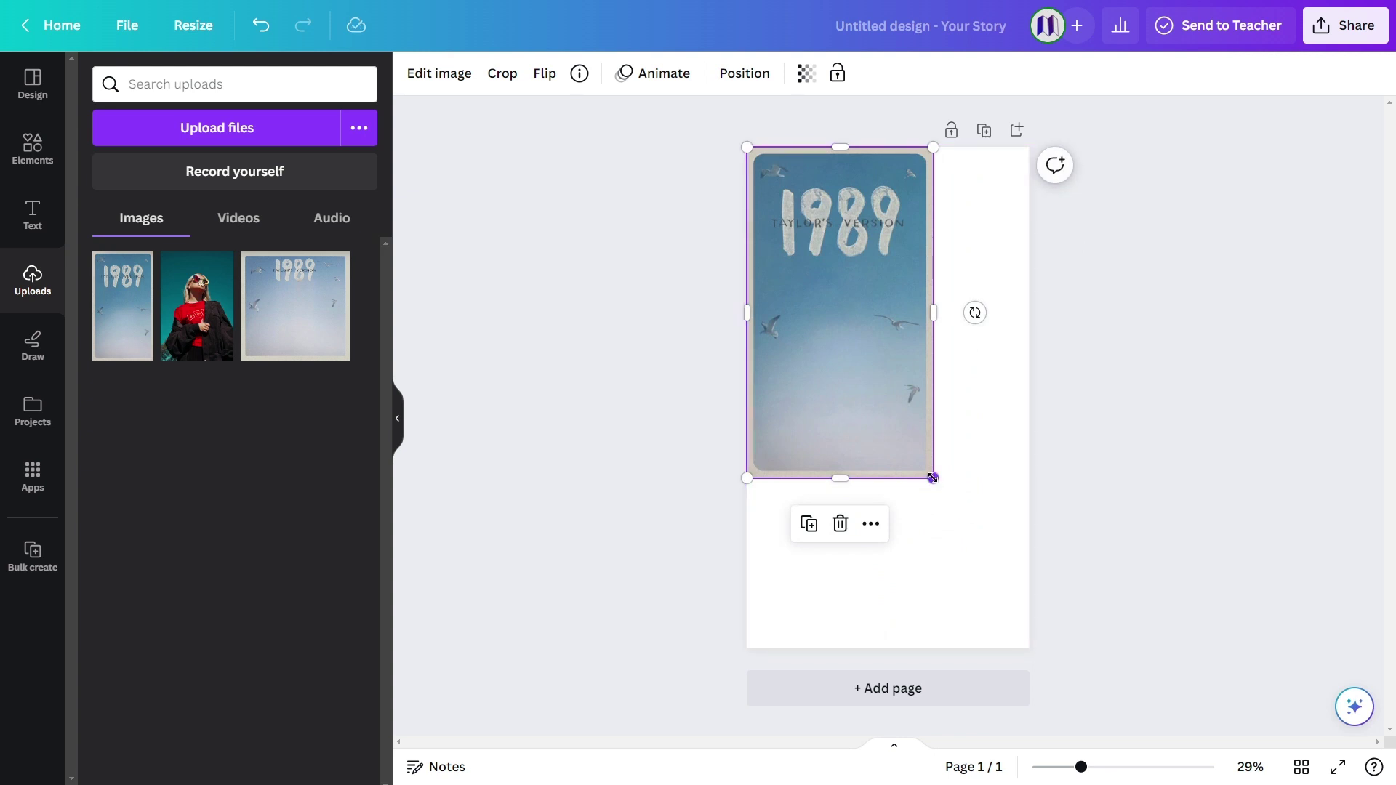
{"action": "left_click_drag", "start_coordinate": [933, 478], "coordinate": [1023, 647]}
{"action": "left_click", "coordinate": [1227, 600]}
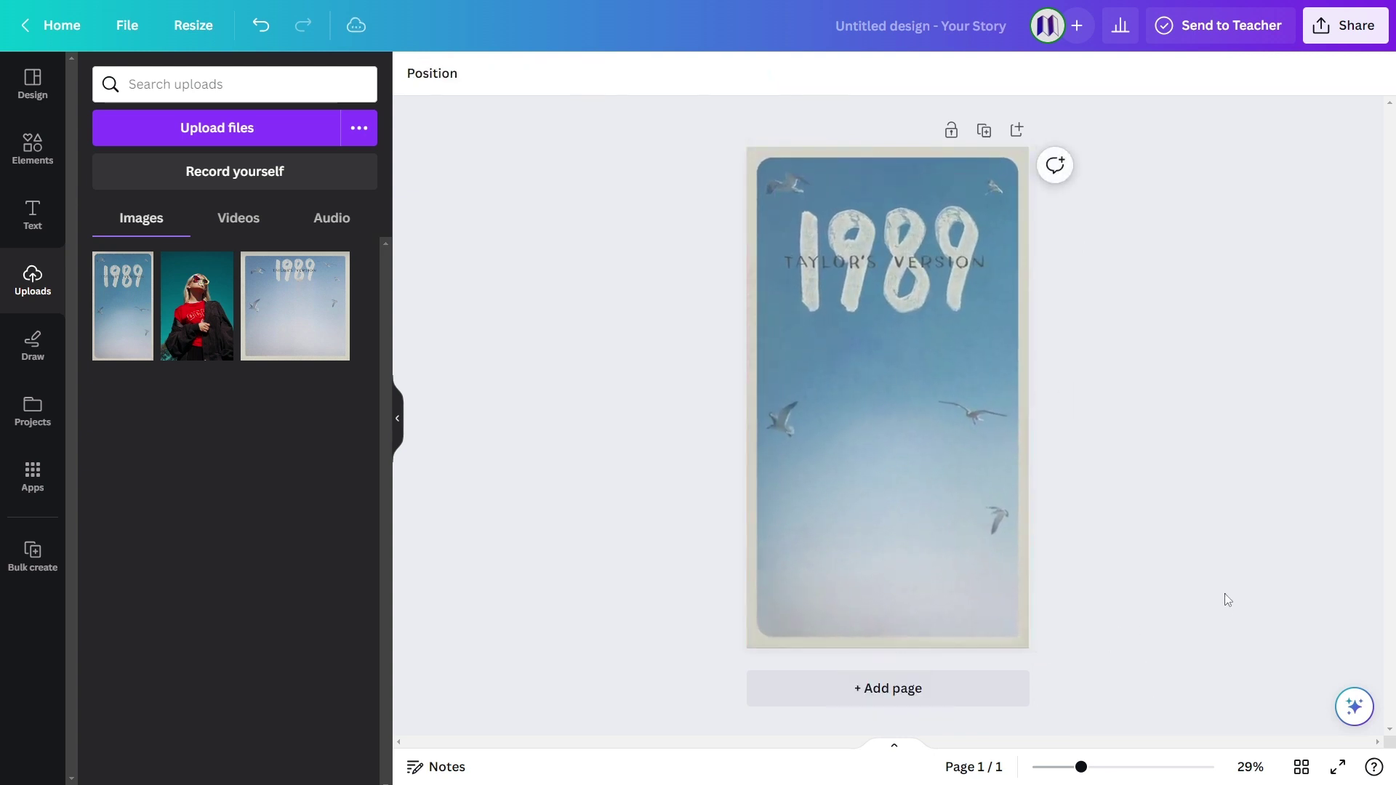
{"action": "left_click", "coordinate": [197, 305]}
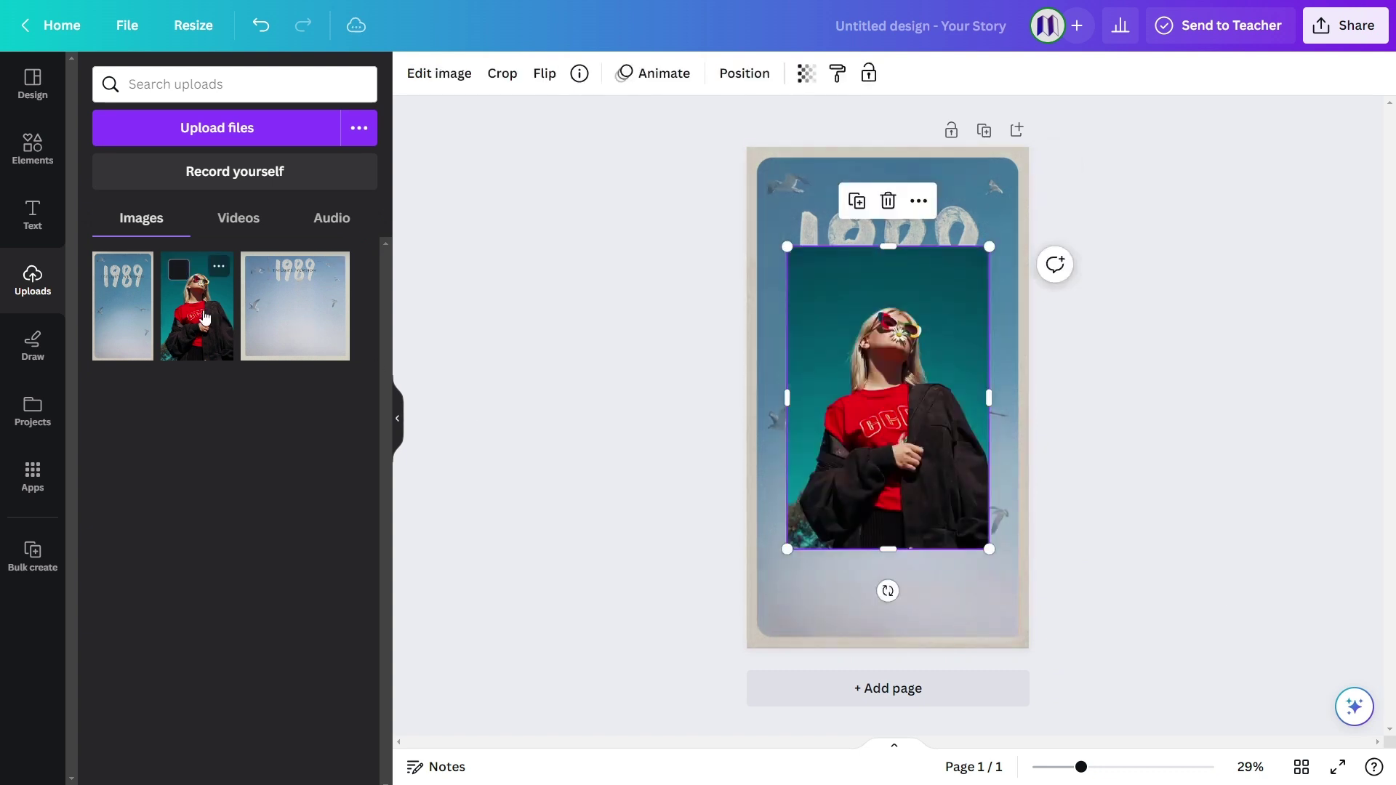
Enlarge the red-shirt portrait slightly and remove its background.
{"action": "left_click_drag", "start_coordinate": [786, 248], "coordinate": [772, 225]}
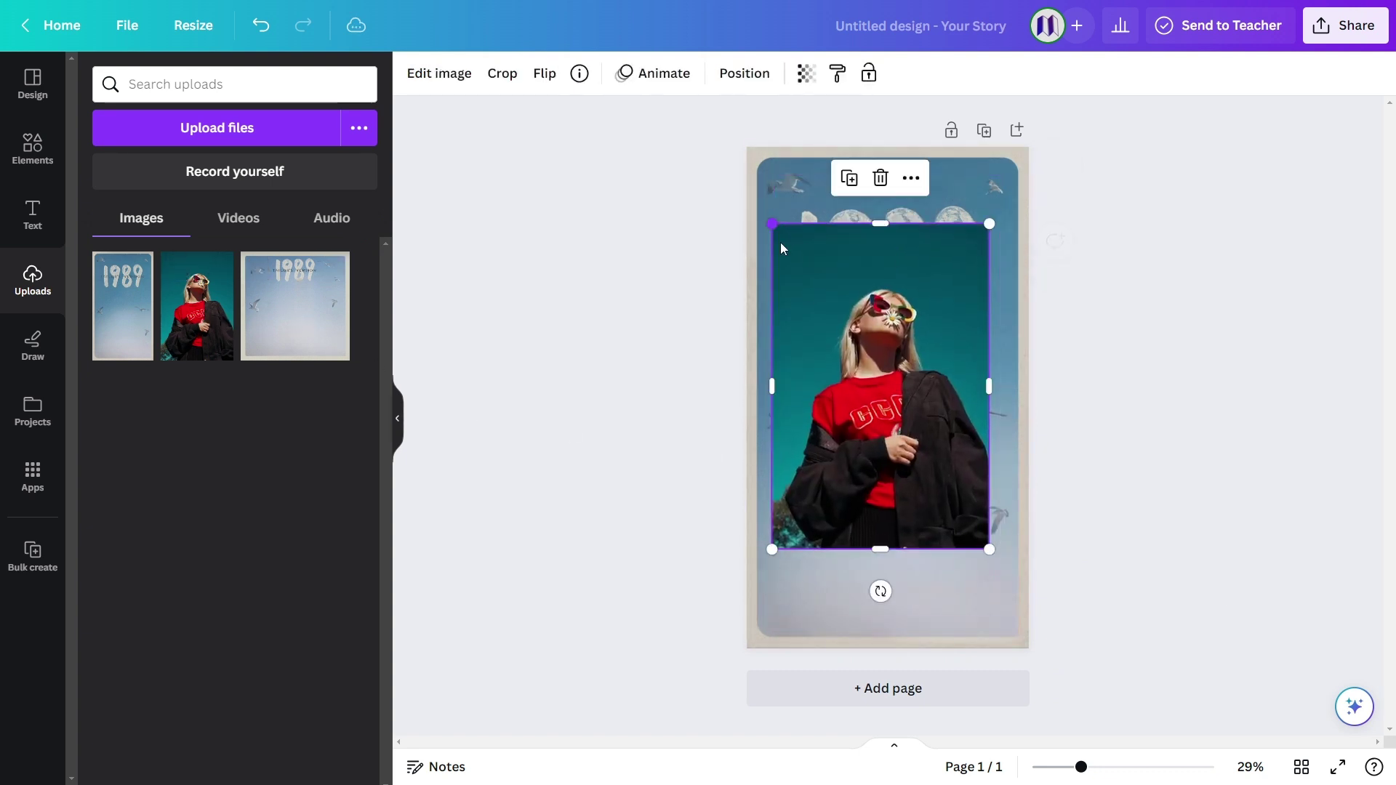
{"action": "left_click", "coordinate": [435, 73]}
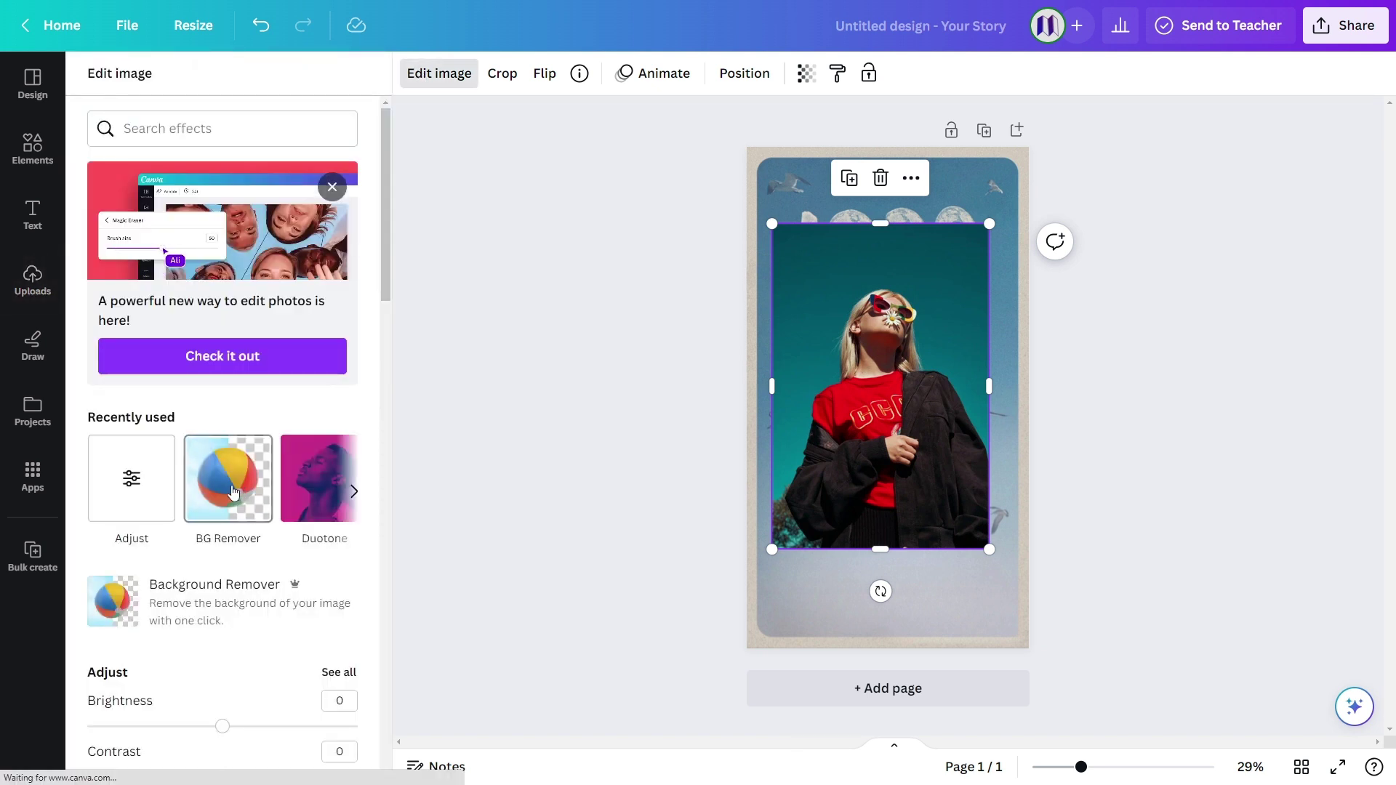
{"action": "left_click", "coordinate": [231, 490]}
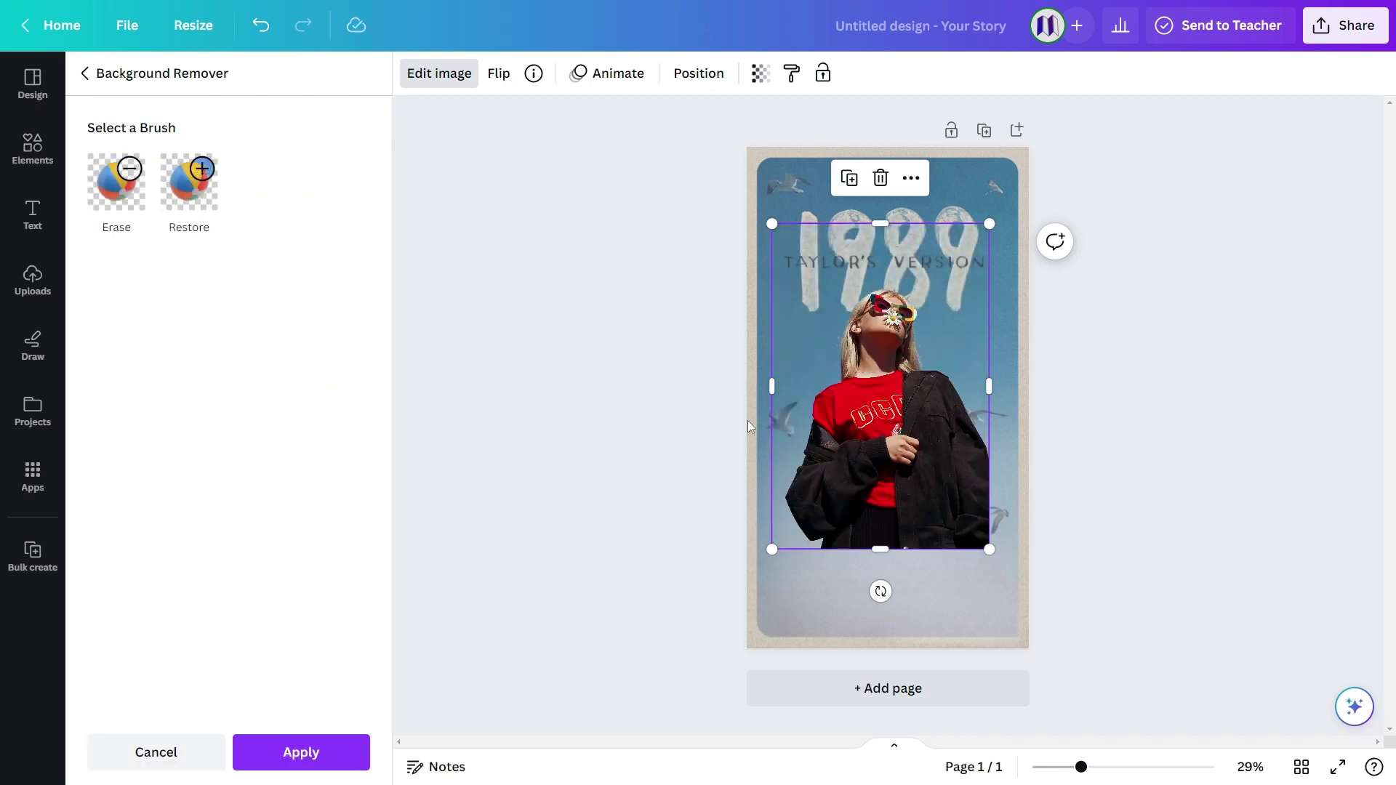
{"action": "left_click", "coordinate": [339, 741]}
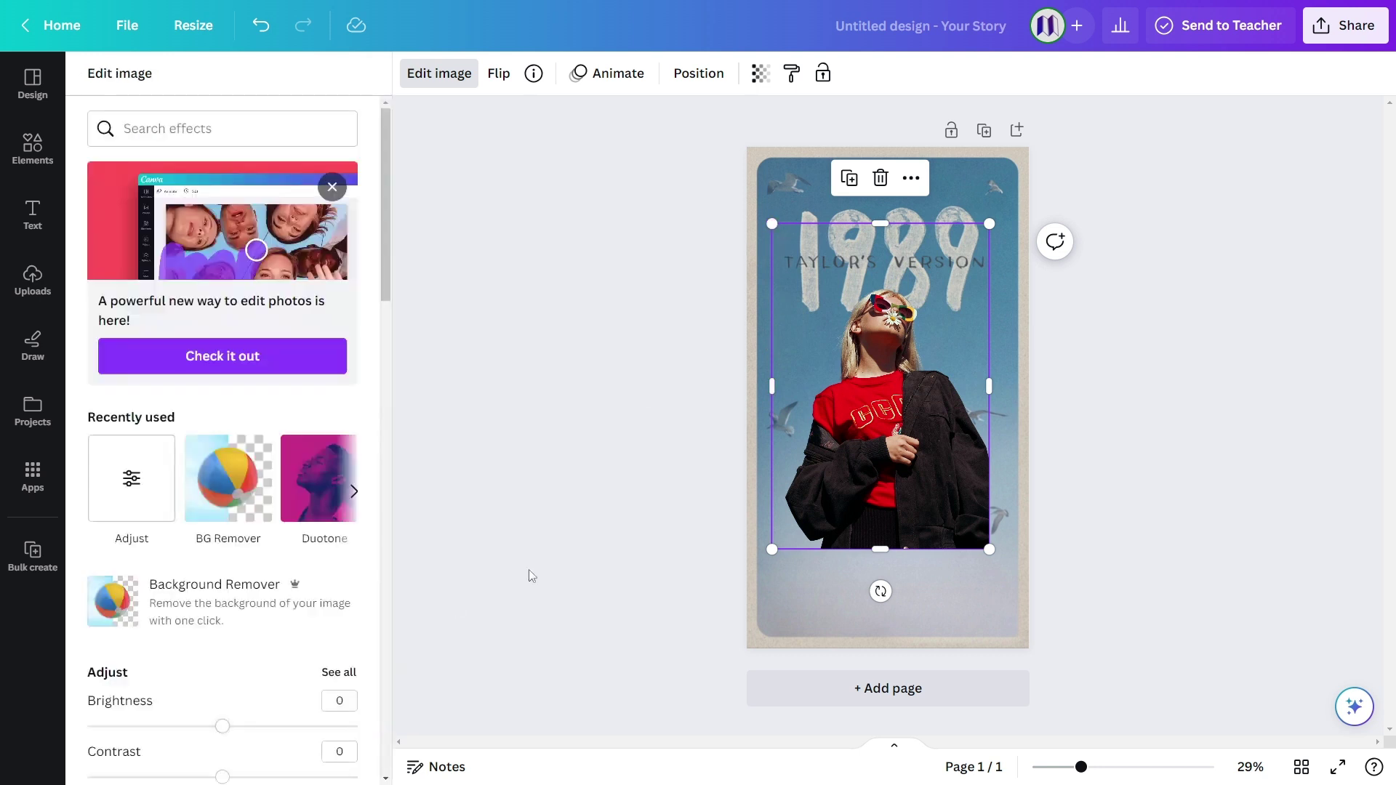
Enlarge the cut-out portrait to span the story's full width and position it so the head overlaps the lower part of the 1989 title.
{"action": "left_click_drag", "start_coordinate": [991, 220], "coordinate": [1016, 178]}
{"action": "left_click_drag", "start_coordinate": [773, 178], "coordinate": [719, 94]}
{"action": "left_click_drag", "start_coordinate": [918, 391], "coordinate": [920, 483]}
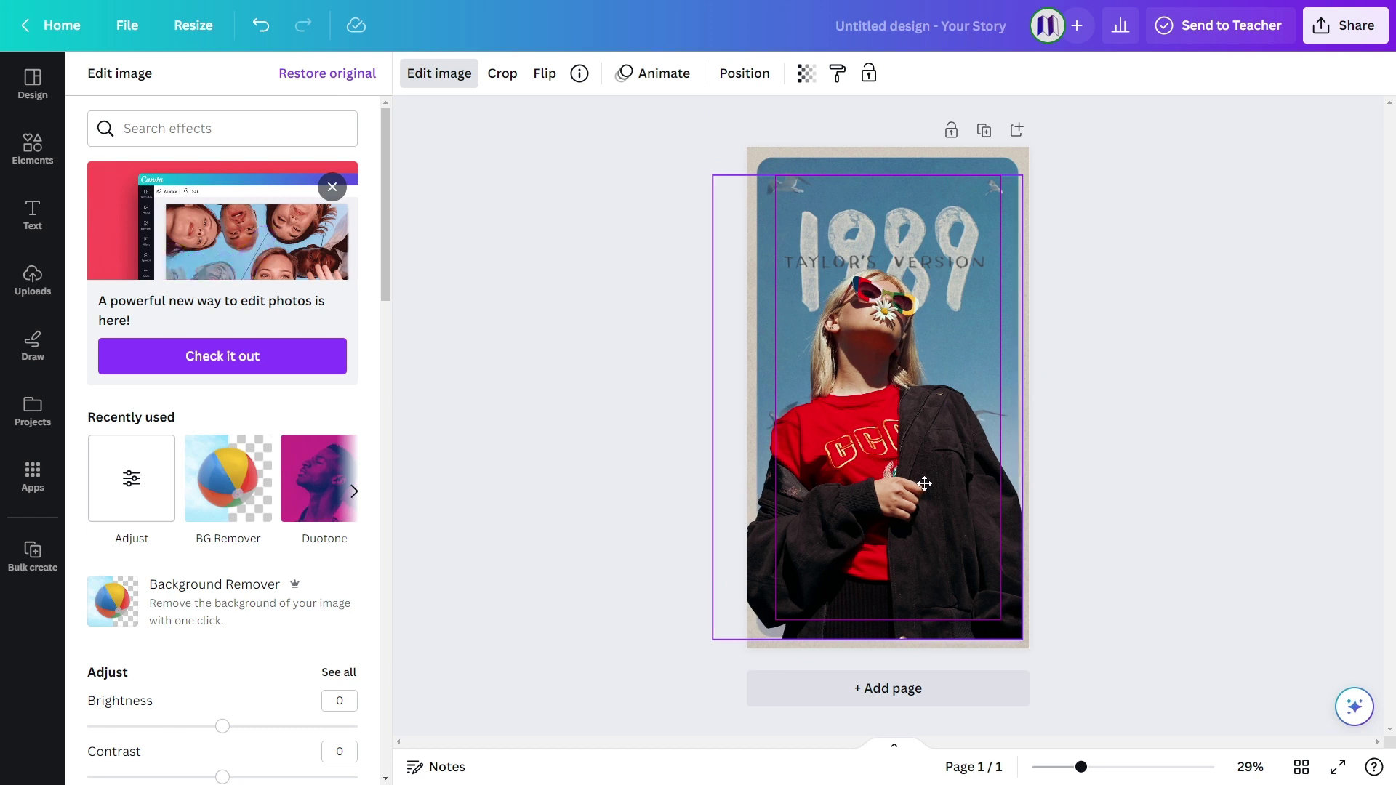
{"action": "left_click_drag", "start_coordinate": [920, 483], "coordinate": [927, 486]}
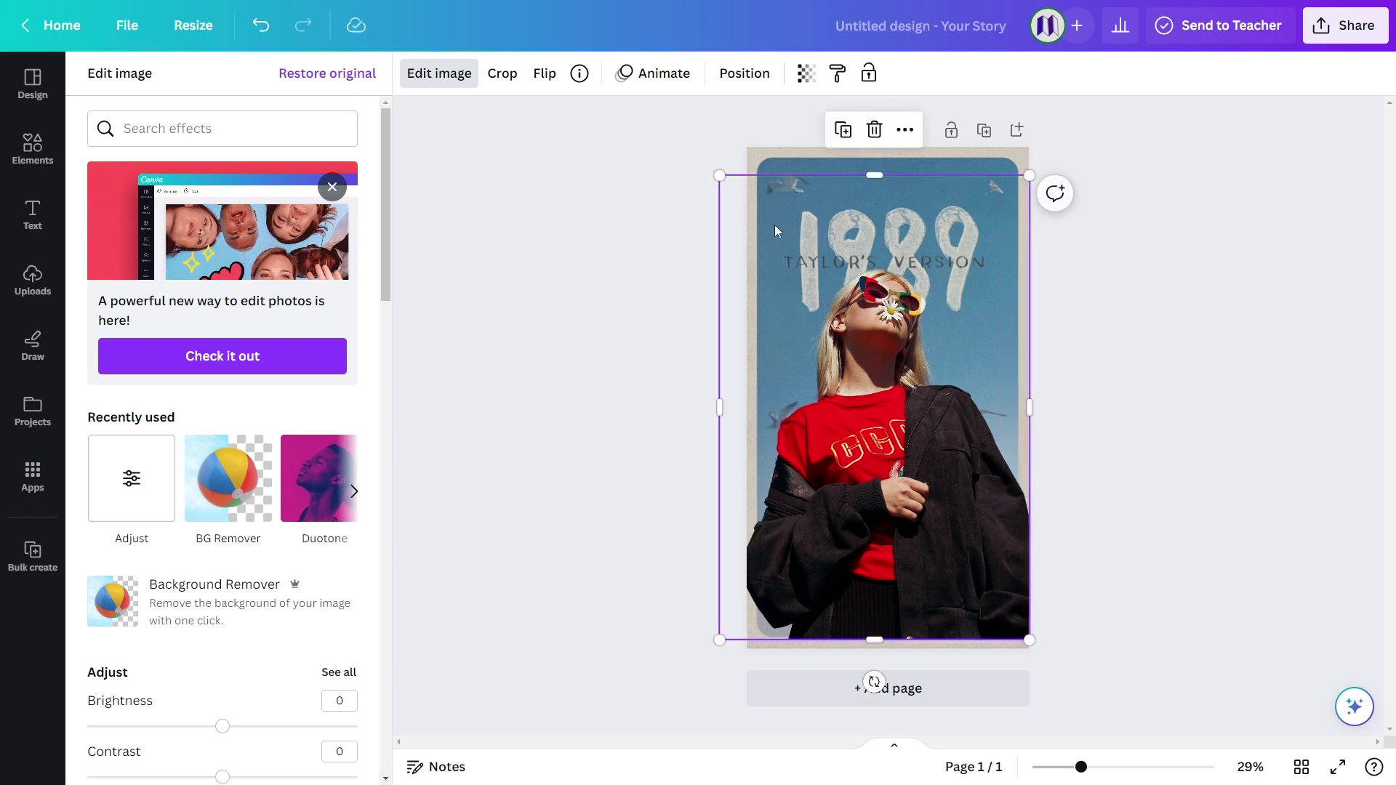
{"action": "left_click_drag", "start_coordinate": [719, 175], "coordinate": [716, 167]}
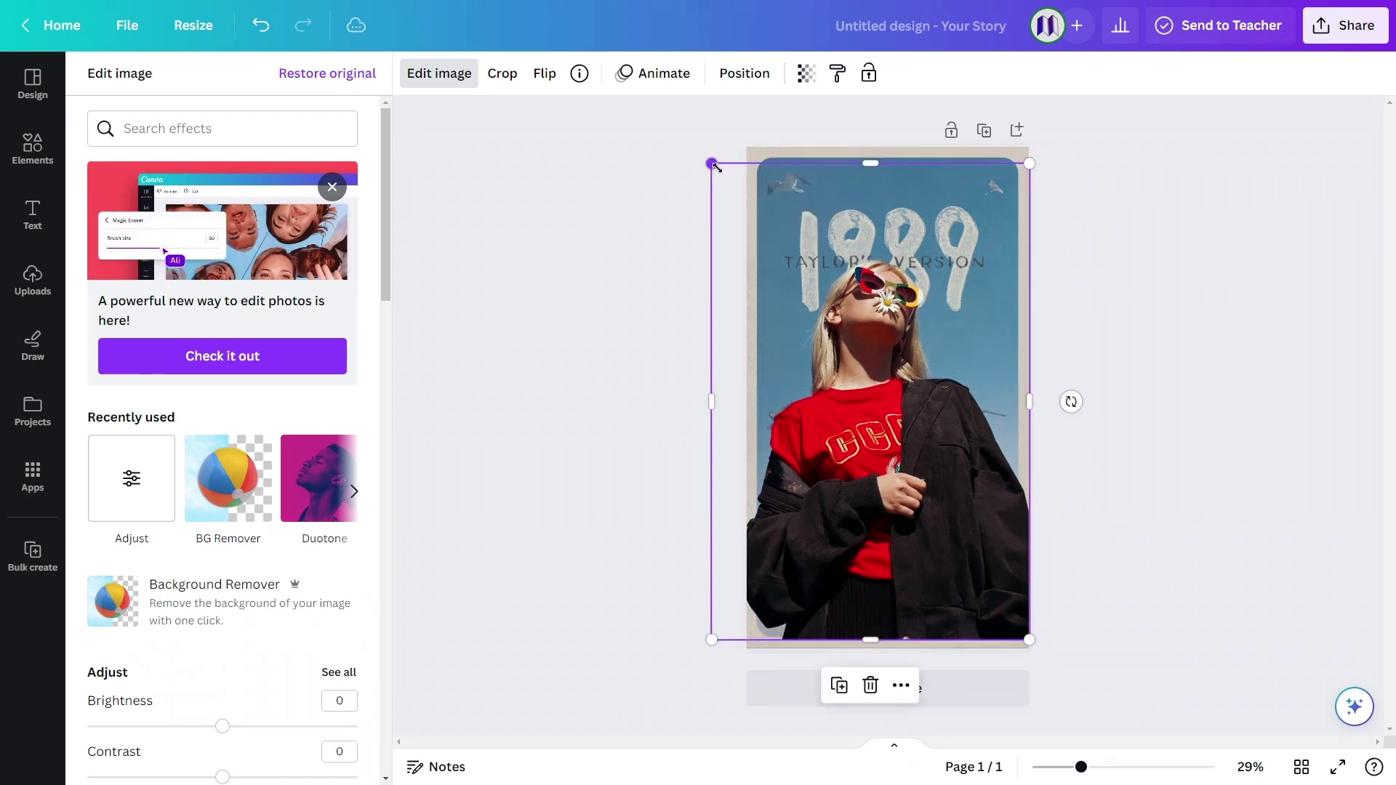
{"action": "left_click_drag", "start_coordinate": [917, 407], "coordinate": [918, 401]}
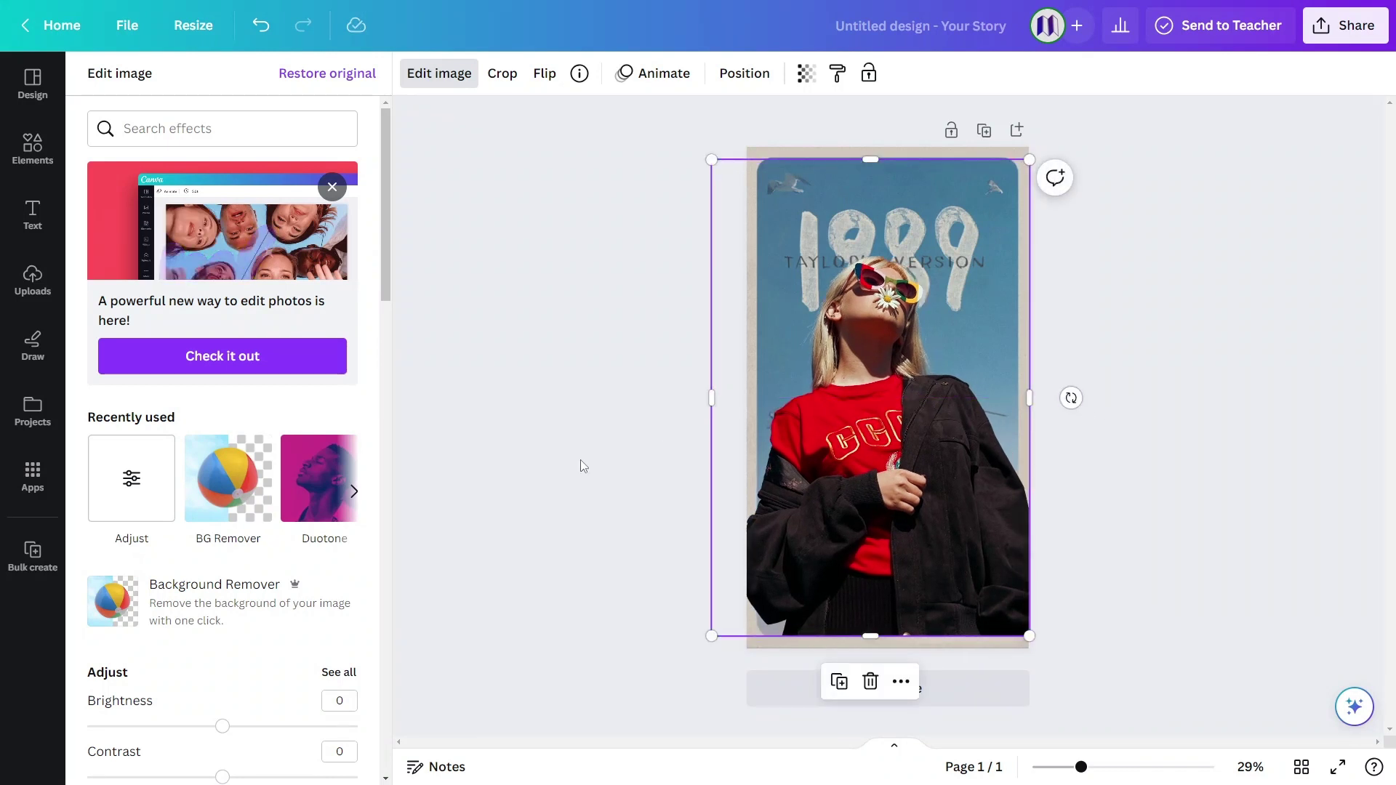
Adjust the cut-out portrait to contrast 25, saturation -27 and brightness 35.
{"action": "scroll", "coordinate": [265, 598], "scroll_direction": "down", "scroll_amount": 4}
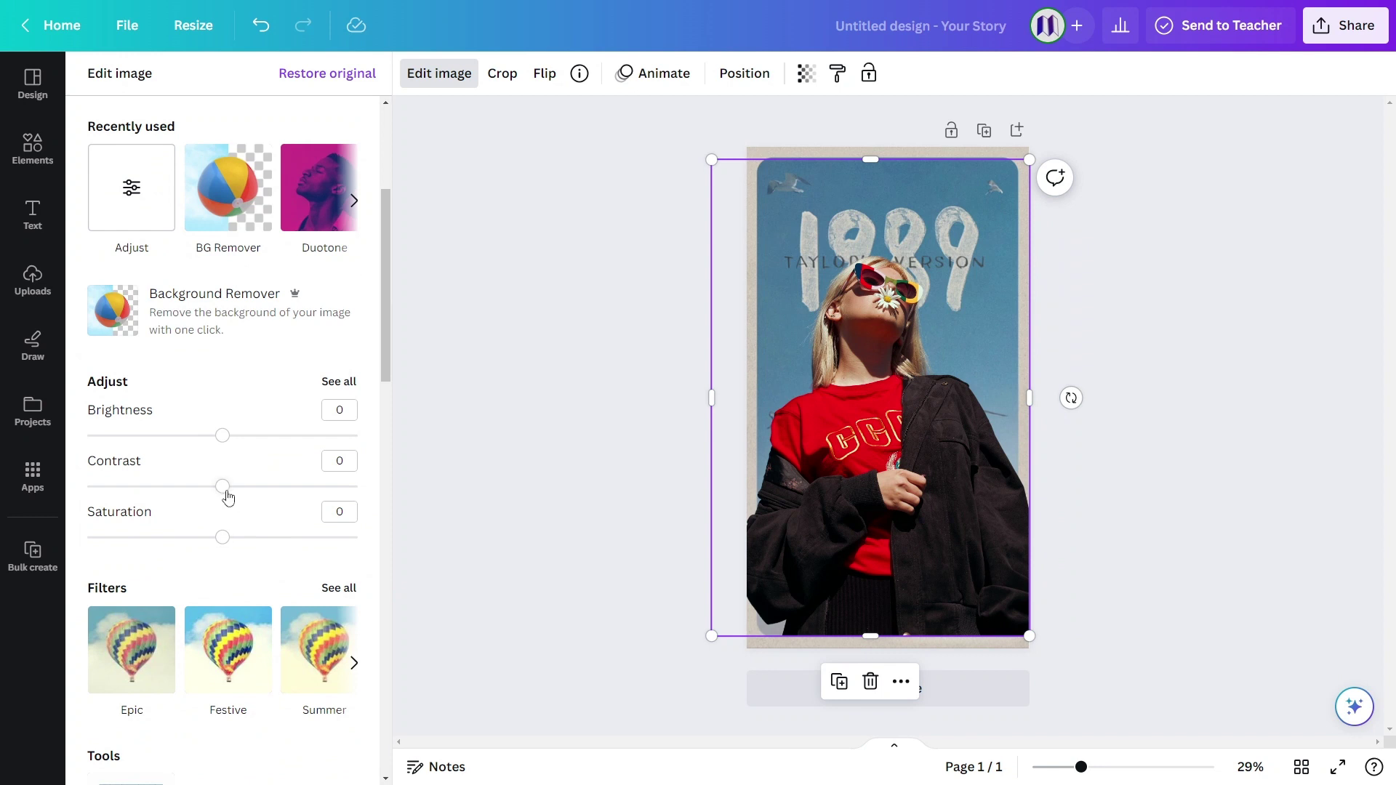
{"action": "left_click_drag", "start_coordinate": [223, 486], "coordinate": [256, 486]}
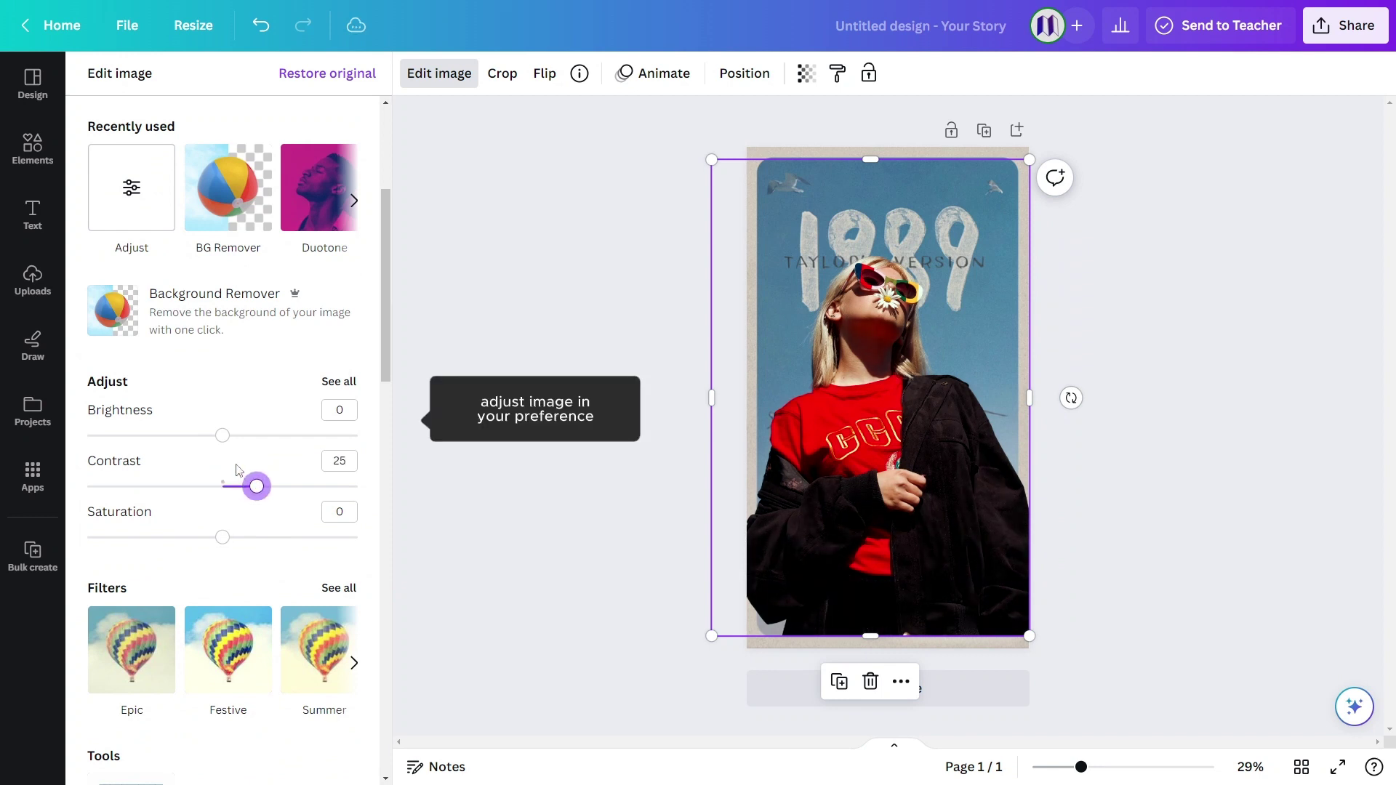
{"action": "left_click_drag", "start_coordinate": [223, 435], "coordinate": [261, 445]}
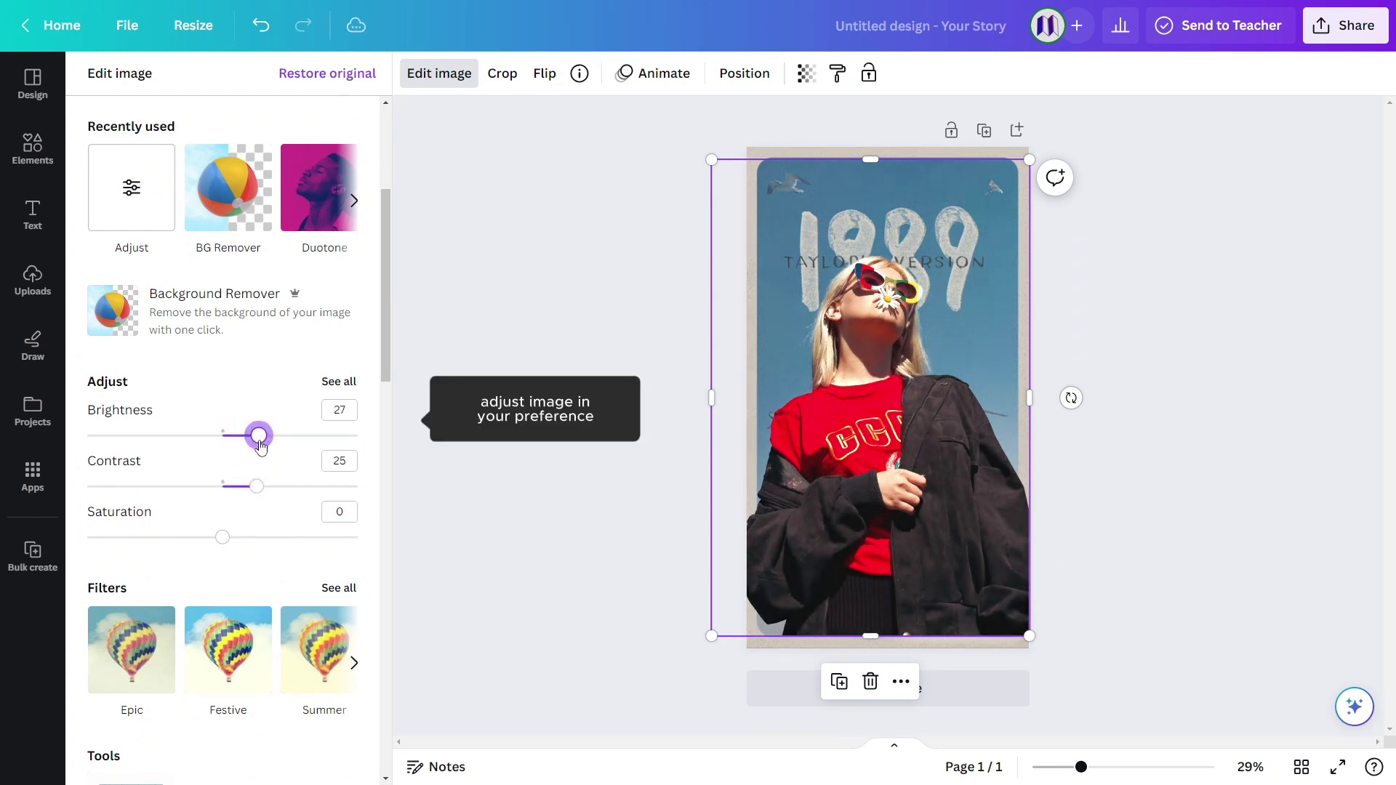
{"action": "left_click_drag", "start_coordinate": [221, 539], "coordinate": [187, 542]}
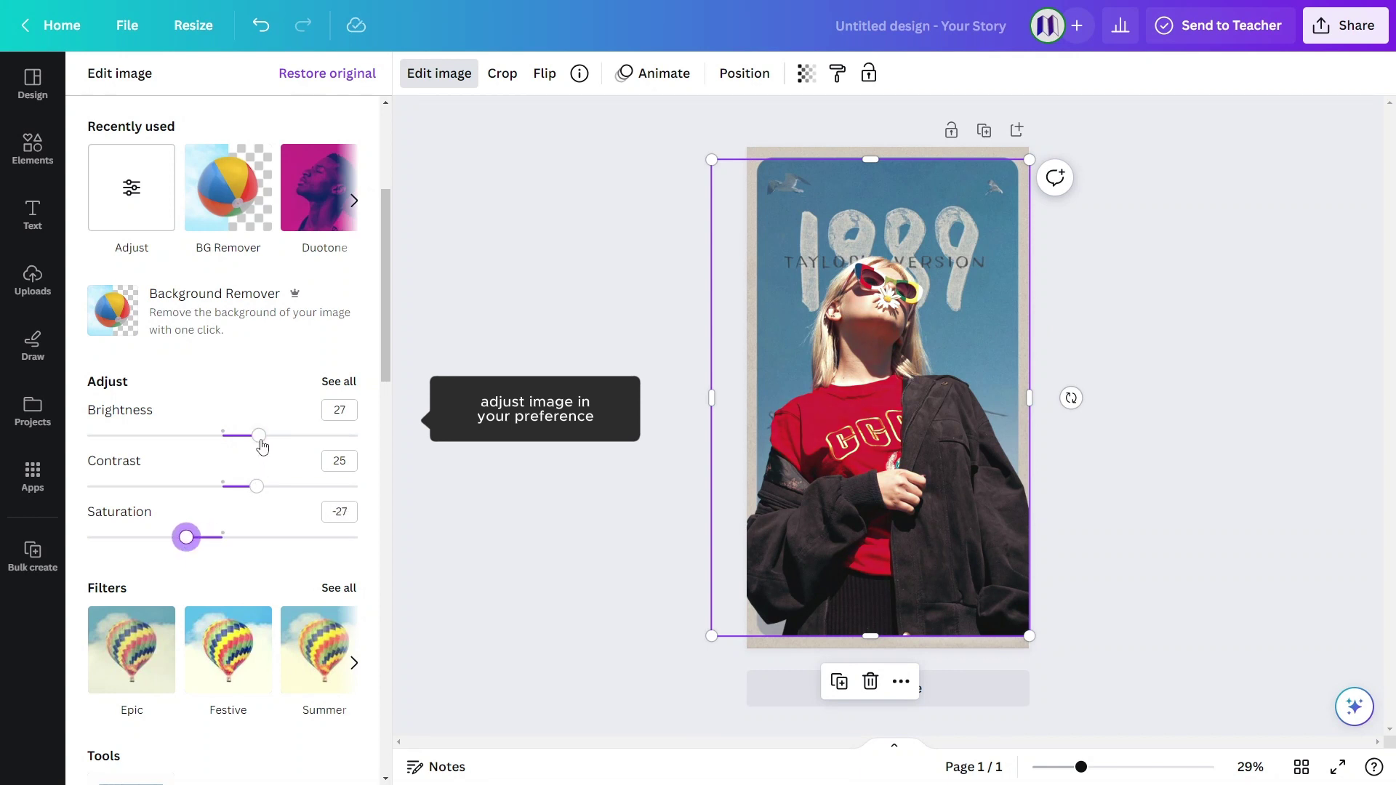
{"action": "left_click_drag", "start_coordinate": [262, 446], "coordinate": [271, 446]}
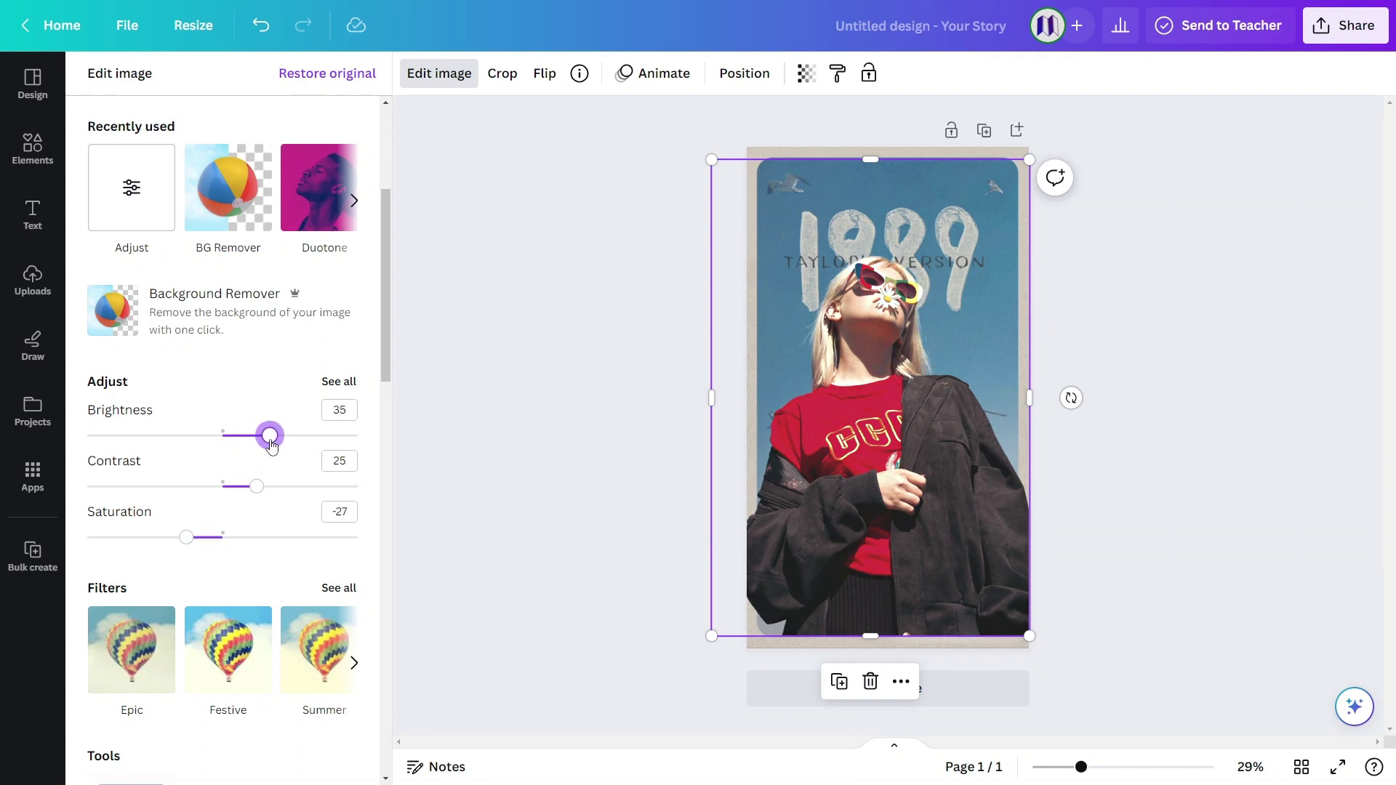
{"action": "key", "text": "Escape"}
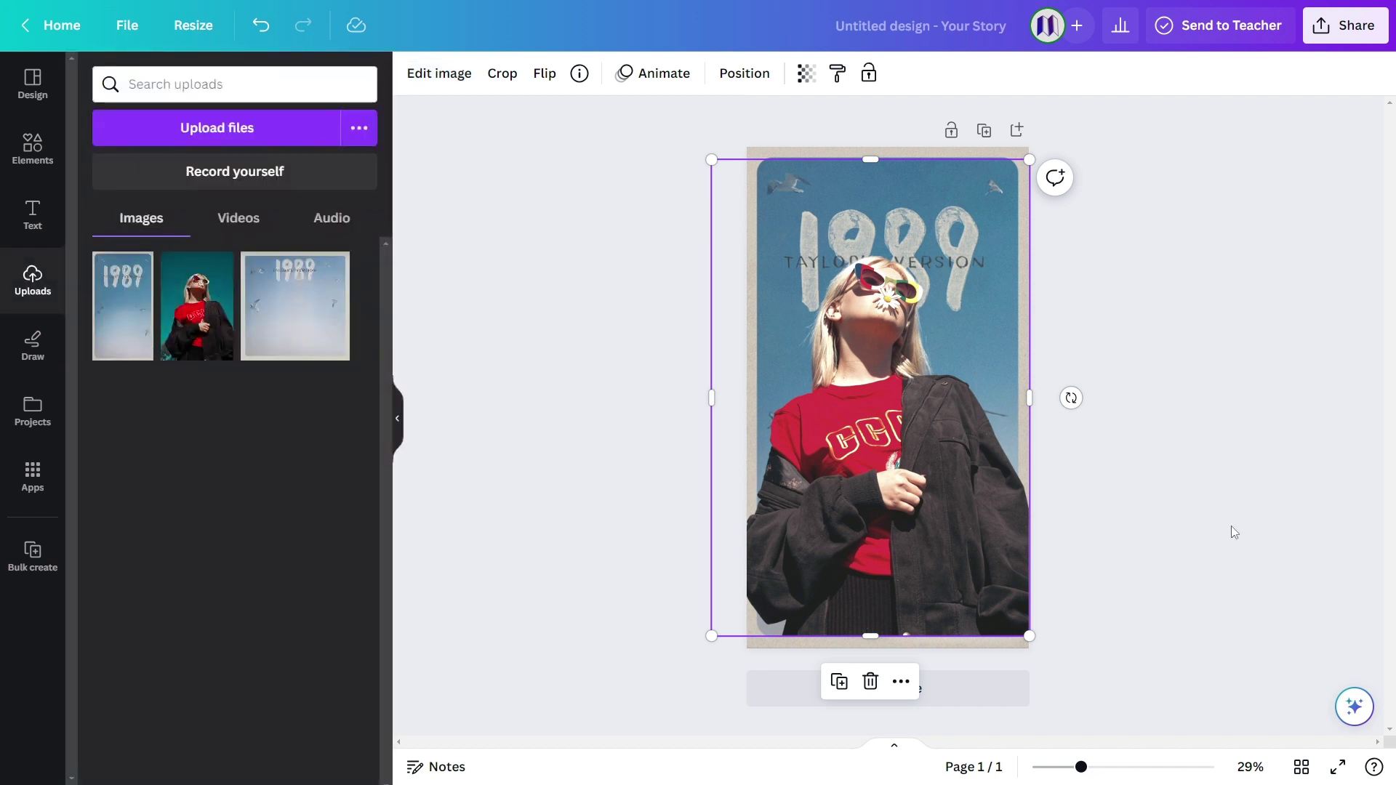
{"action": "key", "text": "Escape"}
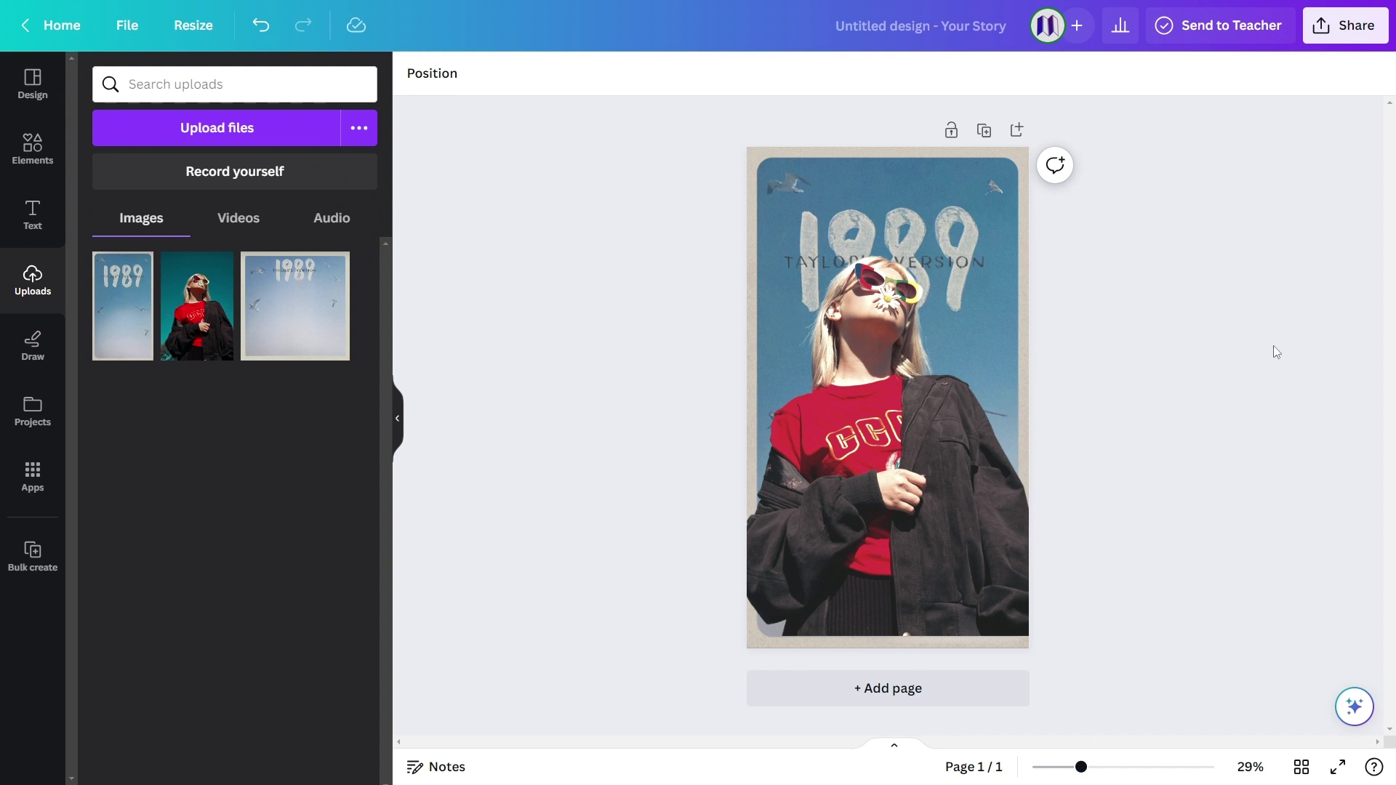
Download the finished story design as a JPG.
{"action": "left_click", "coordinate": [1367, 38]}
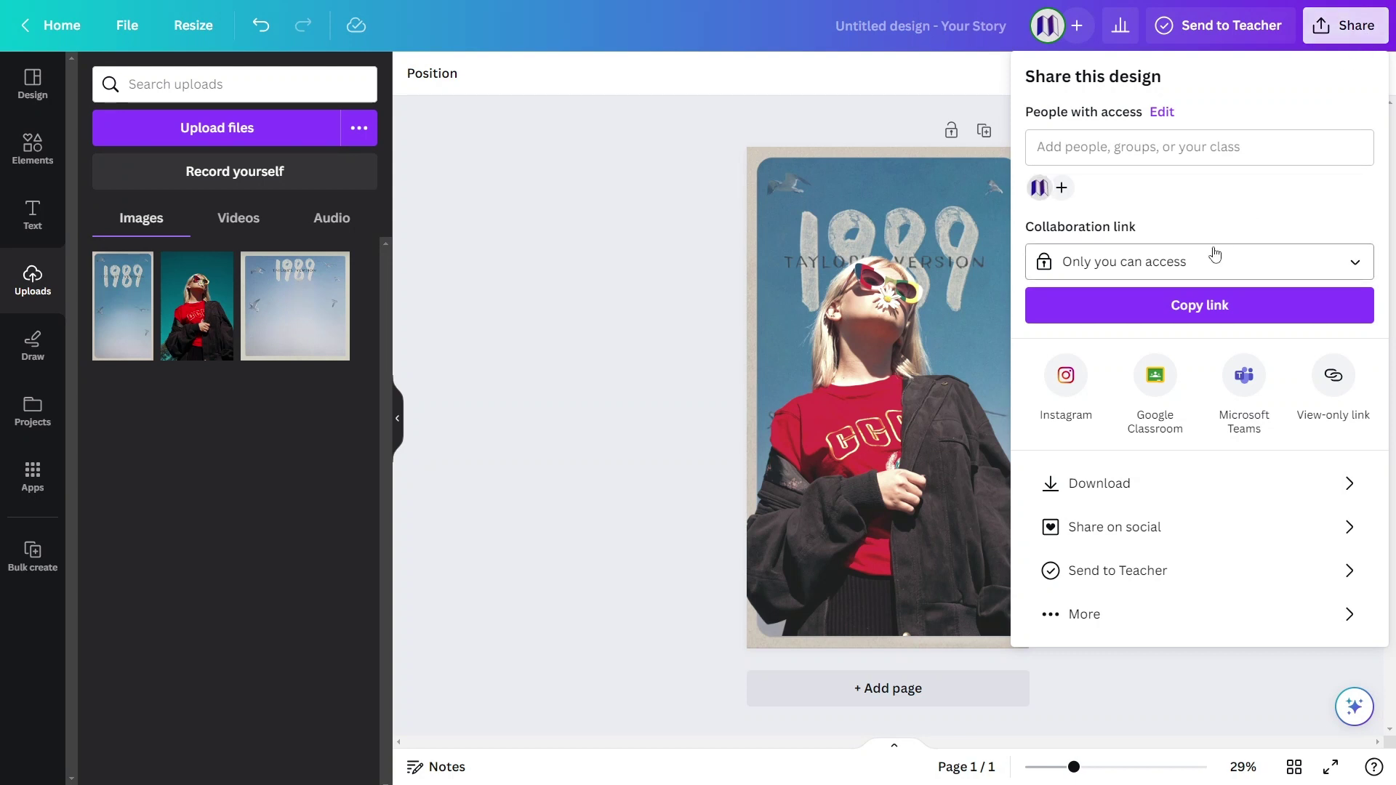
{"action": "left_click", "coordinate": [1173, 482]}
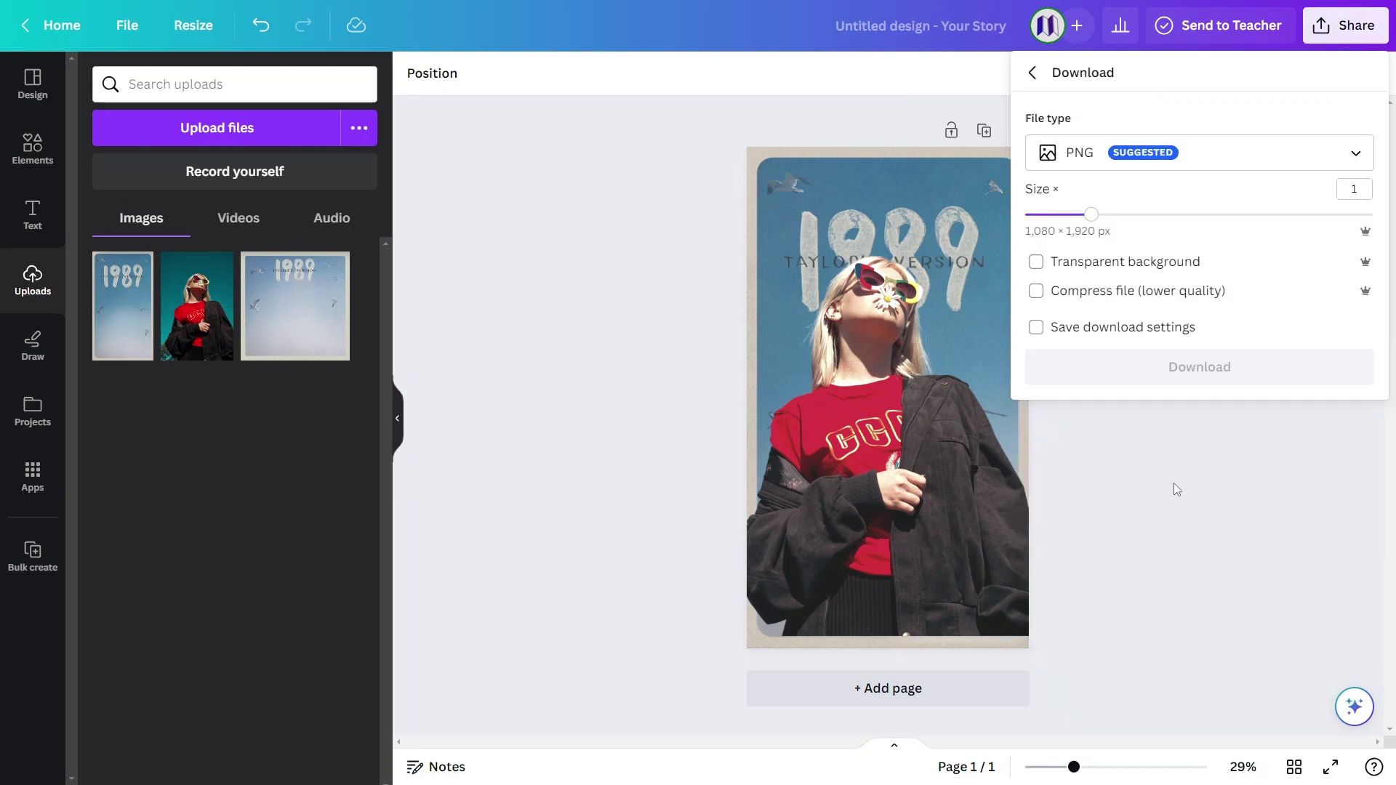
{"action": "left_click", "coordinate": [1215, 148]}
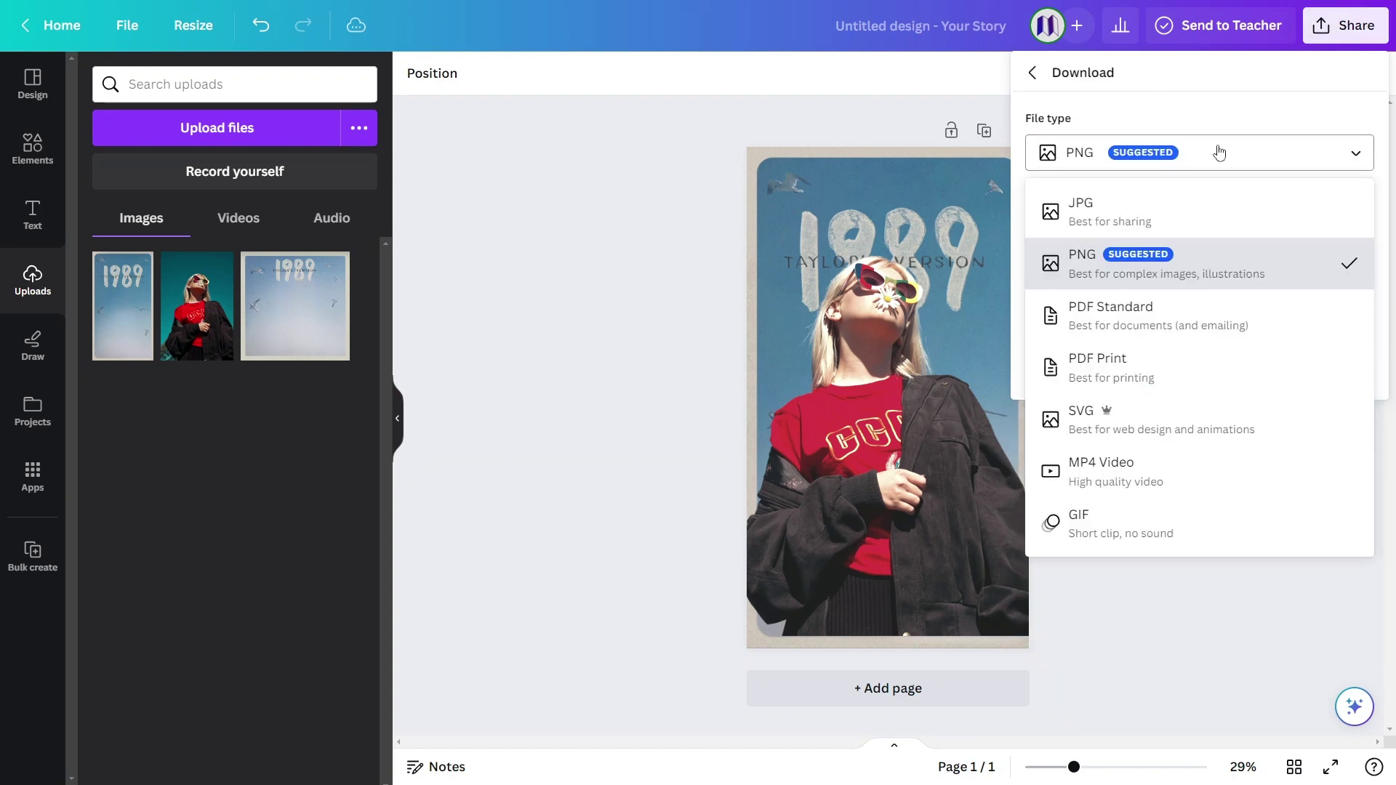
{"action": "left_click", "coordinate": [1194, 224]}
{"action": "left_click", "coordinate": [1193, 382]}
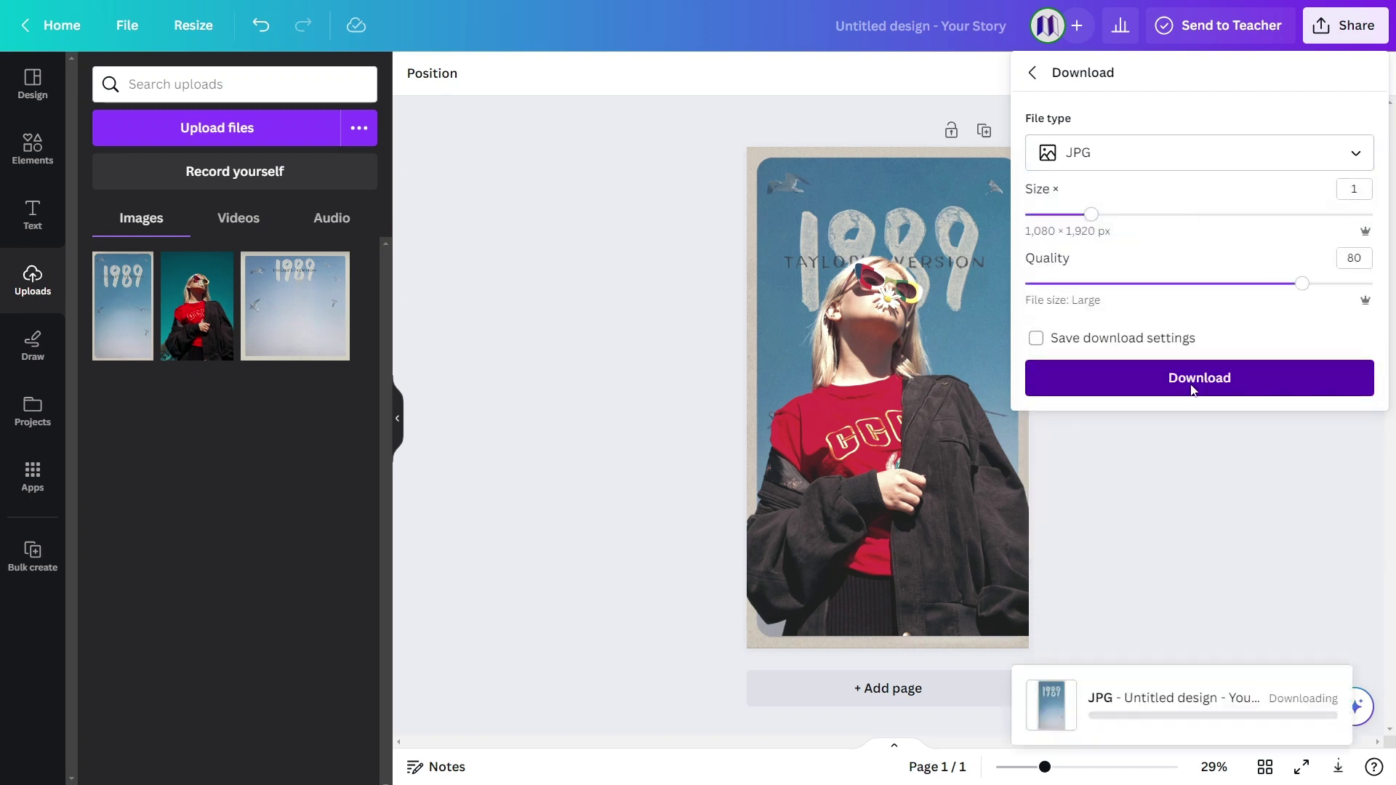